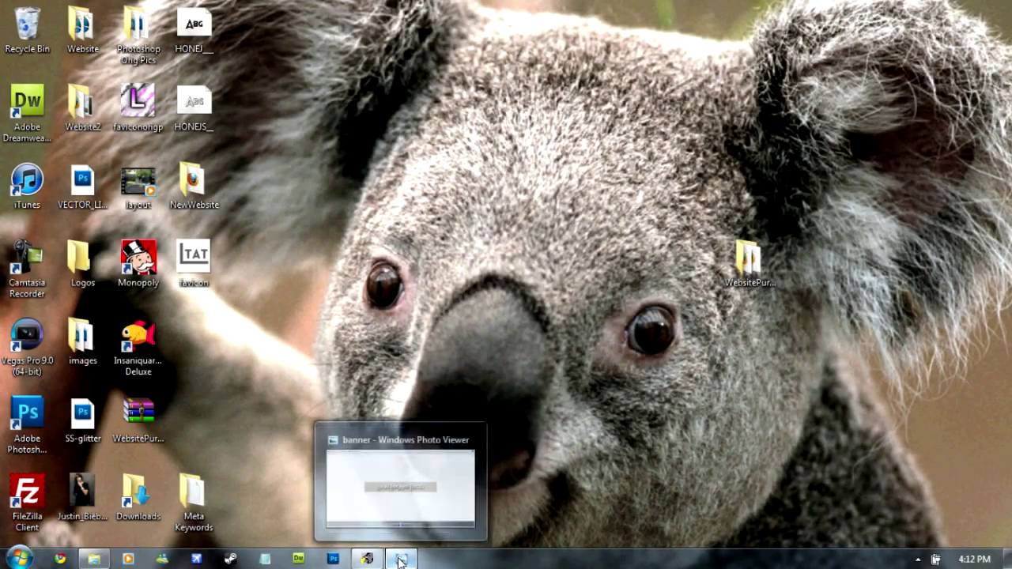
# View the finished banner image for reference, then launch Photoshop CS5
pyautogui.click(400, 557)
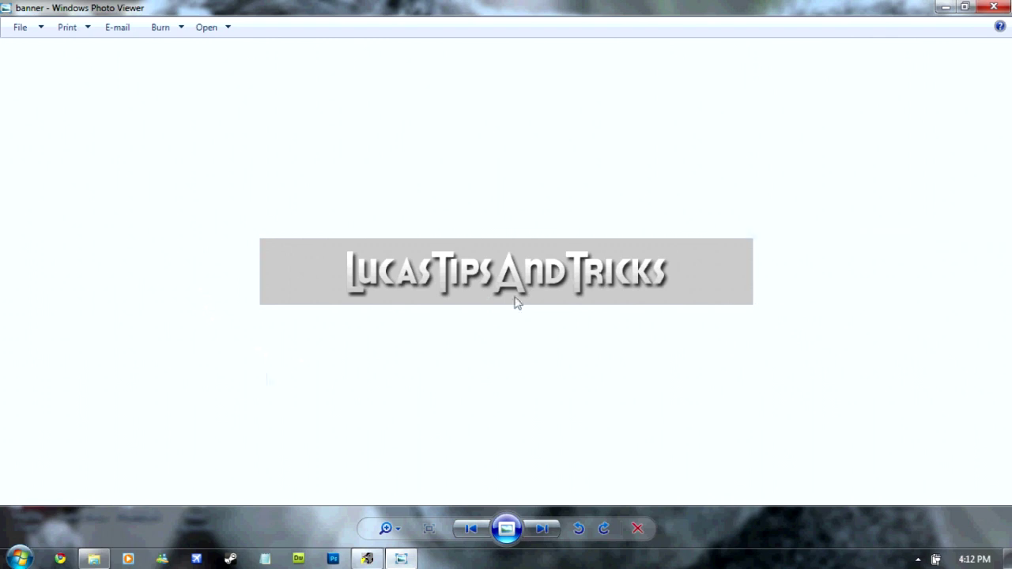
pyautogui.click(945, 8)
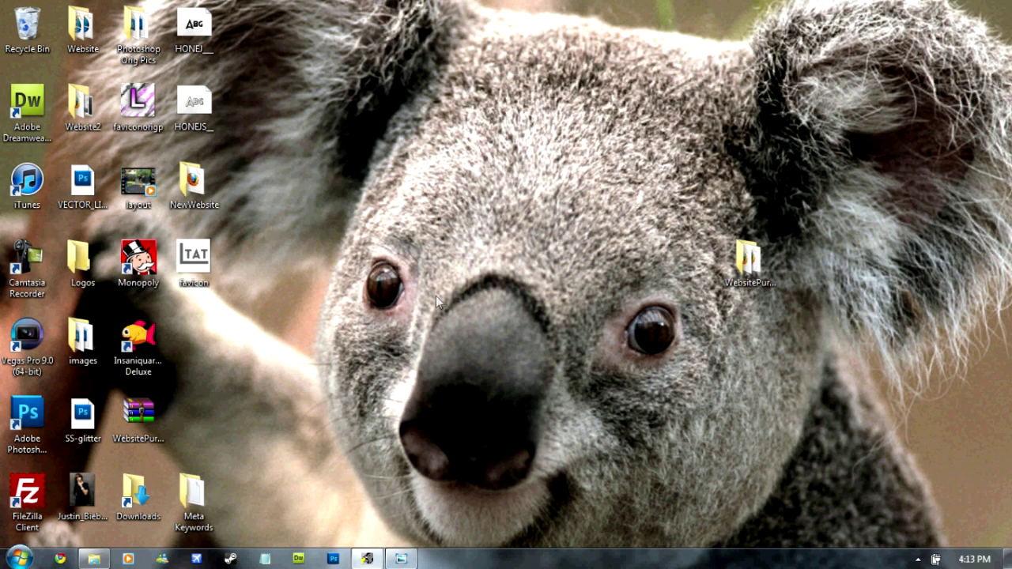
pyautogui.click(33, 416)
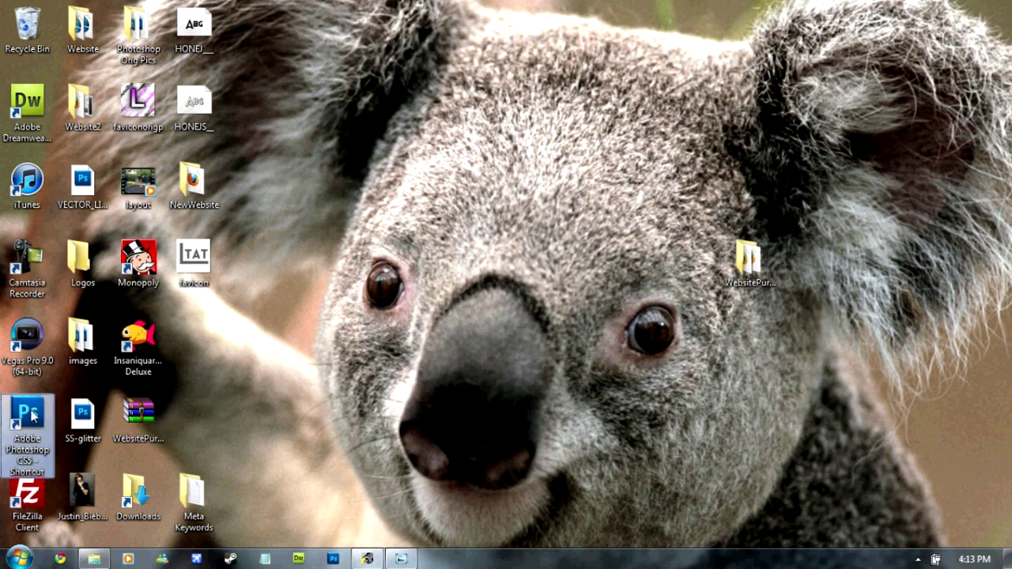
pyautogui.doubleClick(33, 417)
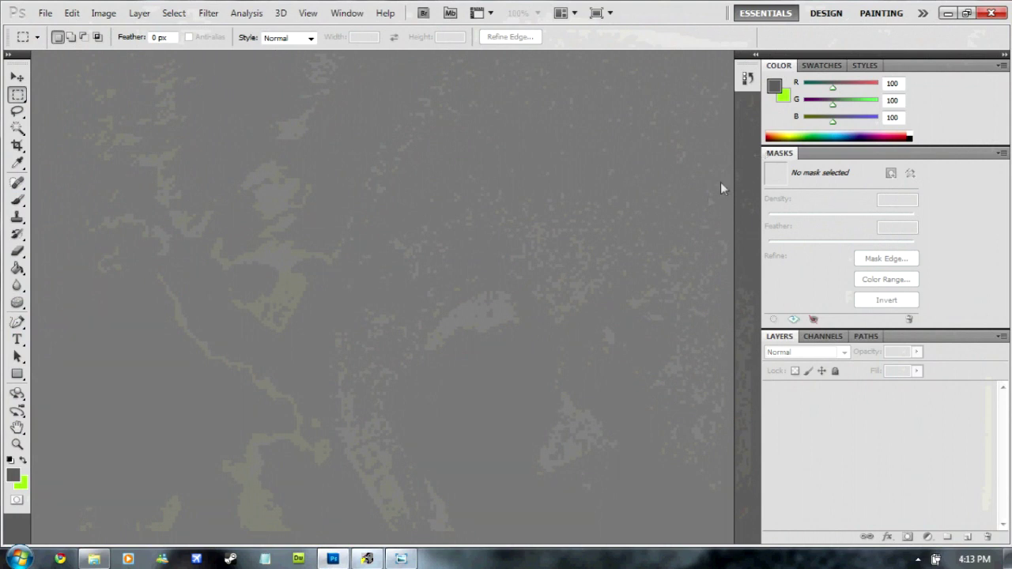
# Start a new 665-pixel-wide document after checking the banner size in the website images folder
pyautogui.click(45, 13)
pyautogui.click(61, 32)
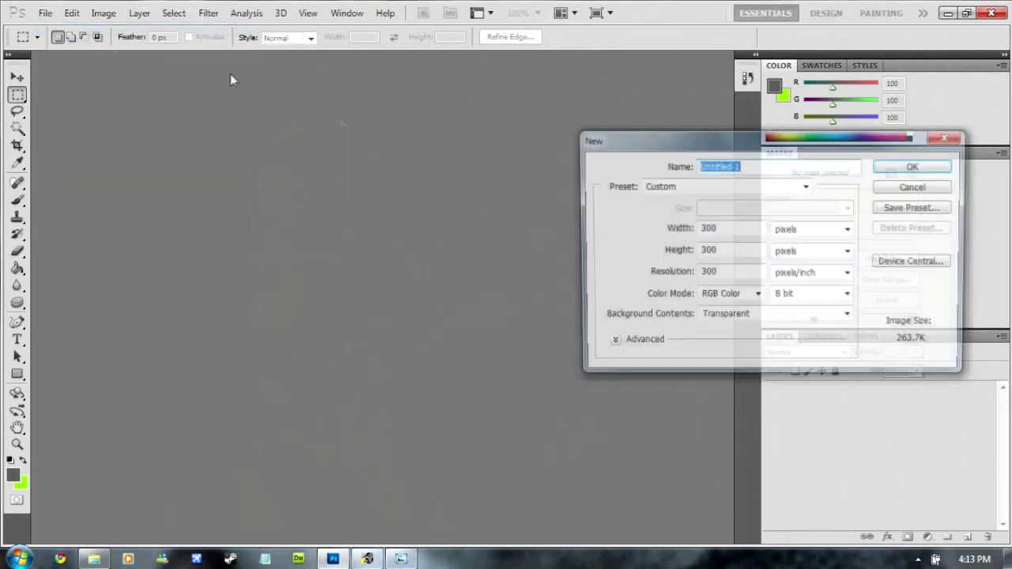
pyautogui.click(705, 228)
pyautogui.write('665')
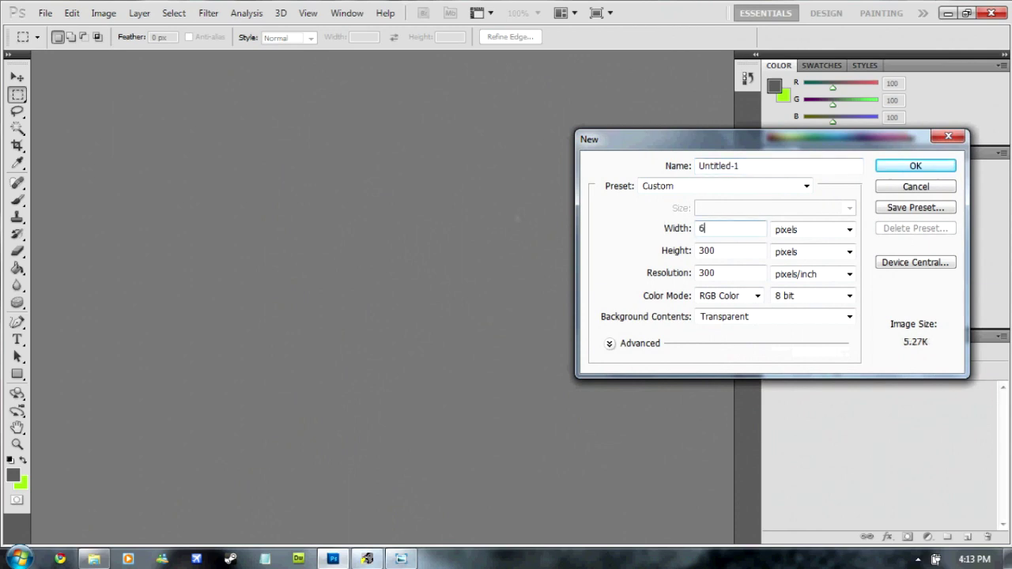
pyautogui.click(753, 251)
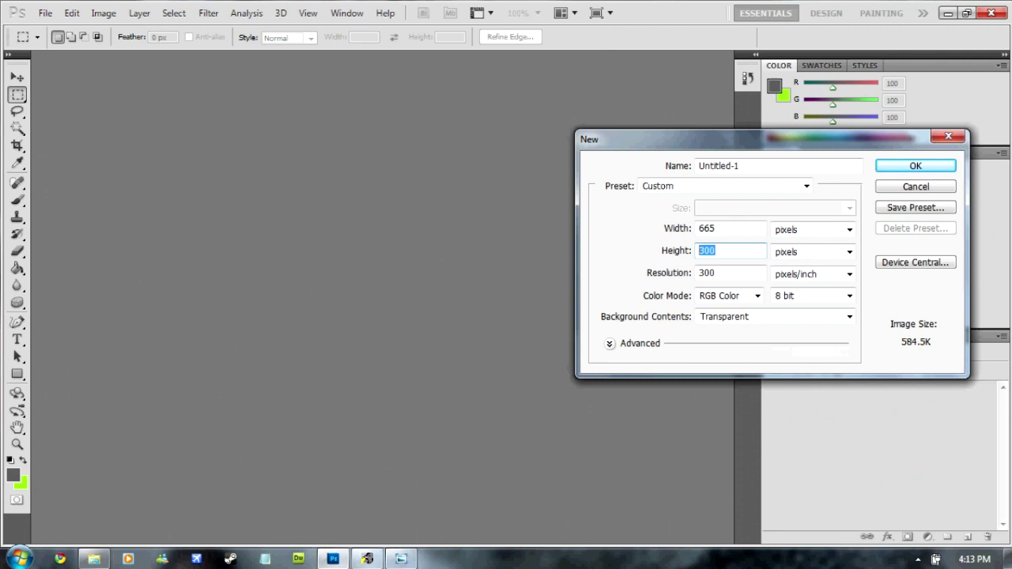
pyautogui.click(93, 559)
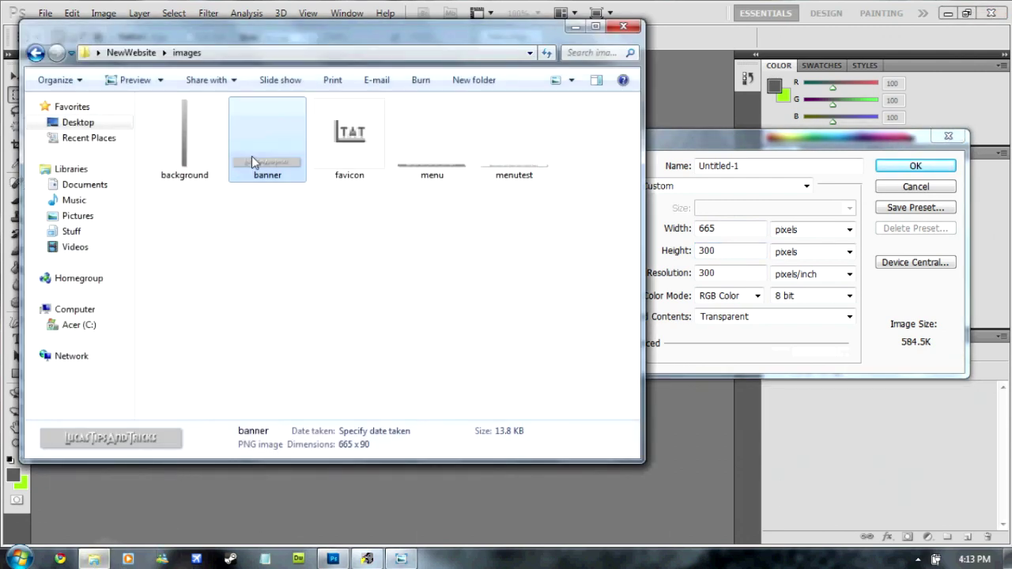
pyautogui.moveTo(251, 162); pyautogui.dragTo(492, 40)
pyautogui.click(575, 27)
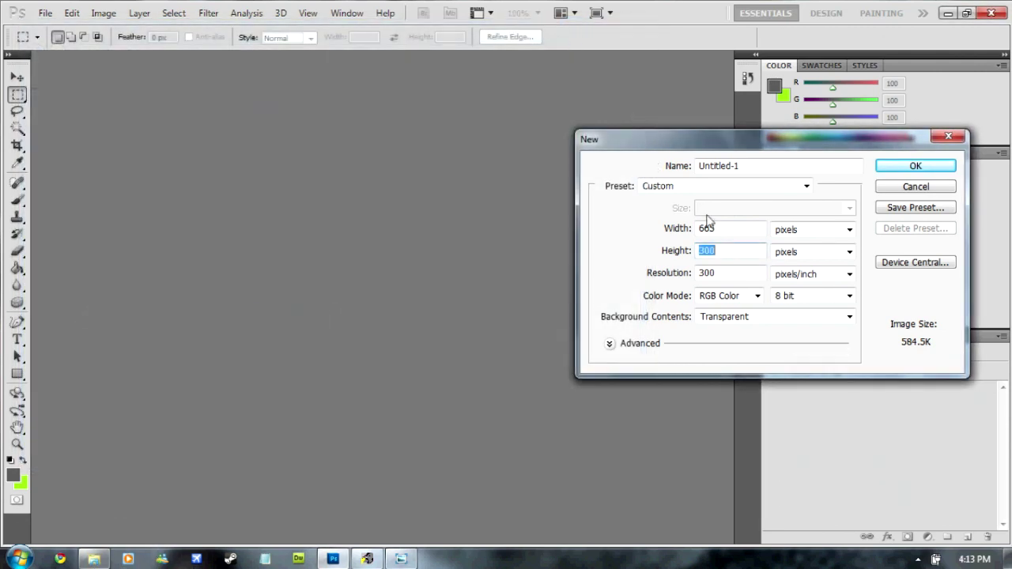
# Set the height to 90 pixels, create the document, and marquee-select parts of the canvas
pyautogui.write('90')
pyautogui.click(896, 164)
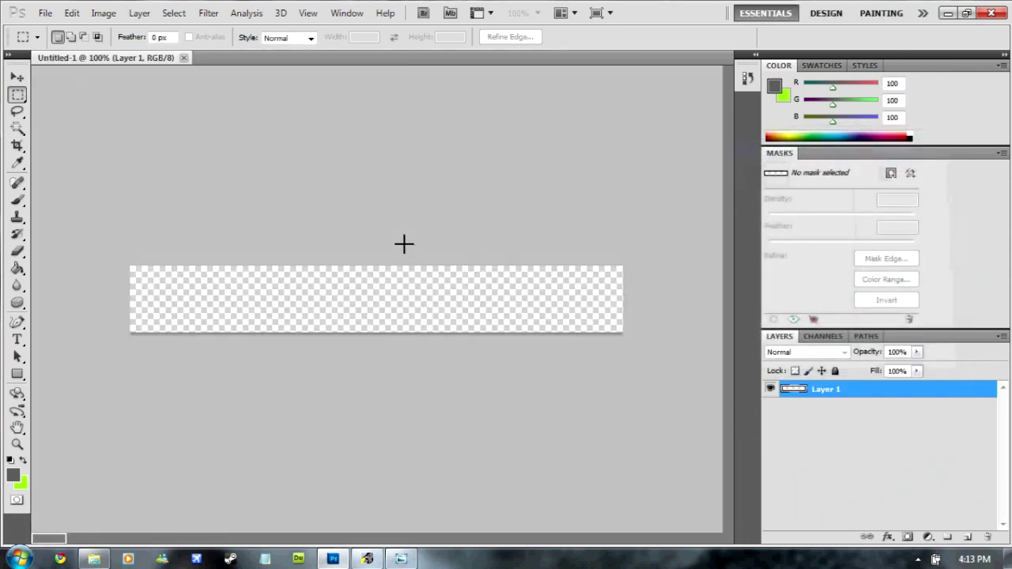
pyautogui.moveTo(125, 251); pyautogui.dragTo(726, 486)
pyautogui.moveTo(499, 348); pyautogui.dragTo(95, 181)
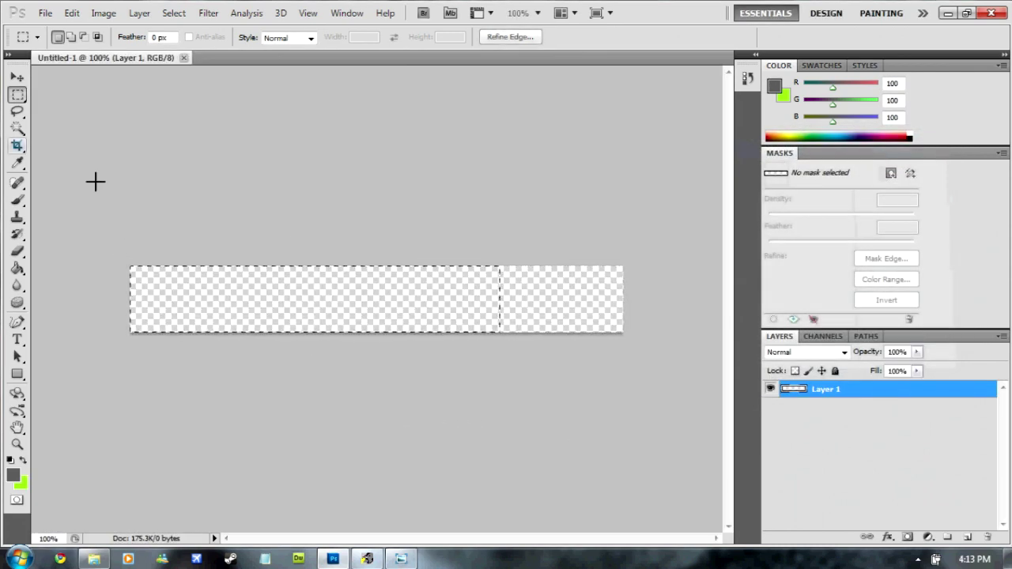
# Try moving the empty selection, dismiss the error, and go back to the Rectangular Marquee
pyautogui.press('v')
pyautogui.click(181, 262)
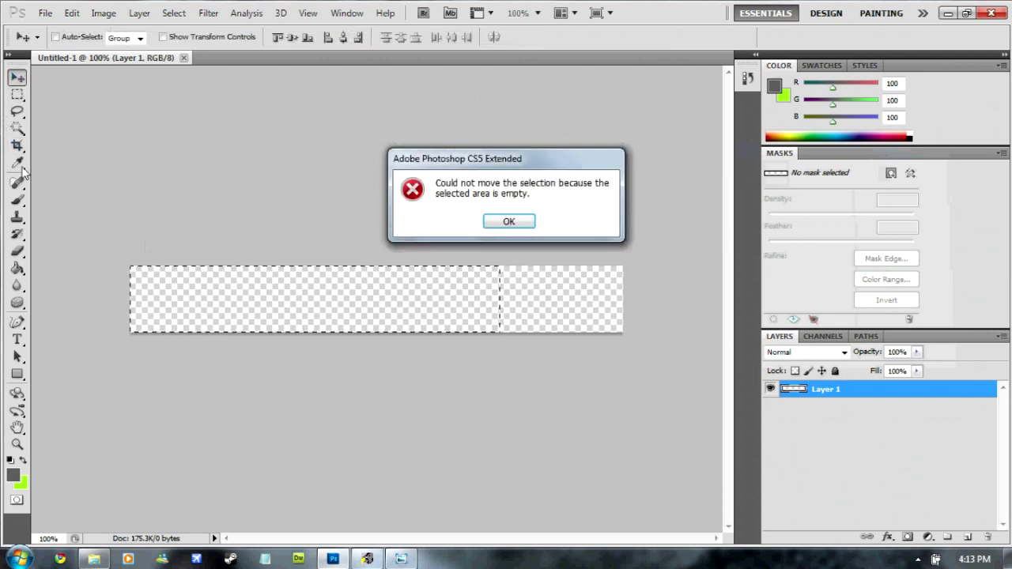
pyautogui.click(511, 219)
pyautogui.click(18, 95)
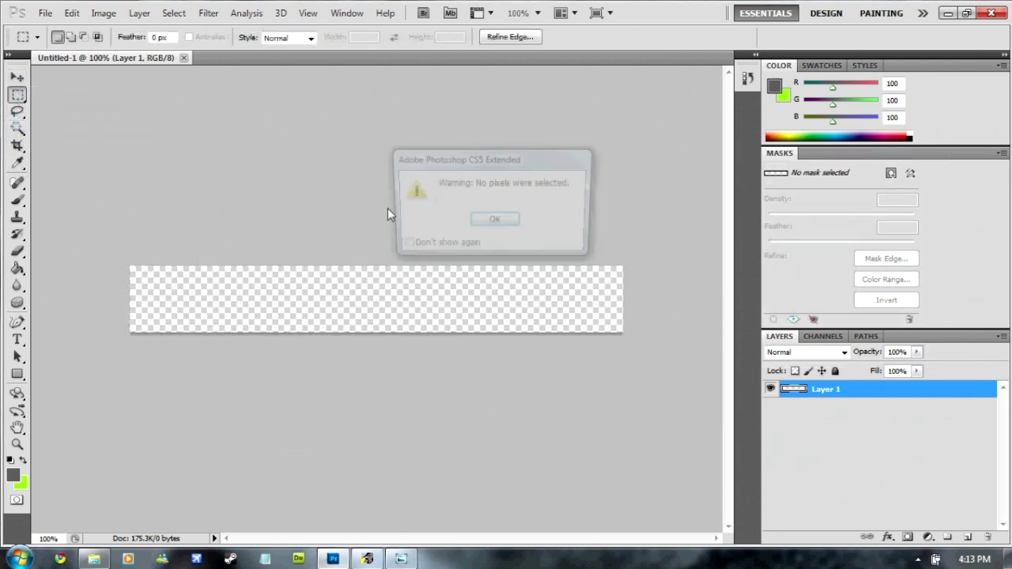
# Dismiss the no-pixels warning and set the foreground colour to pure white
pyautogui.click(517, 219)
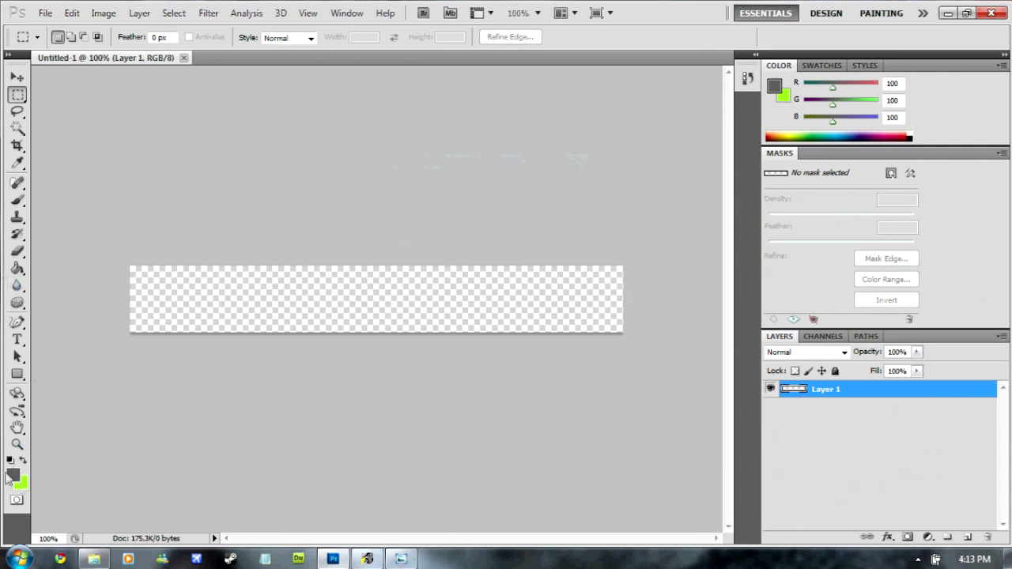
pyautogui.click(14, 477)
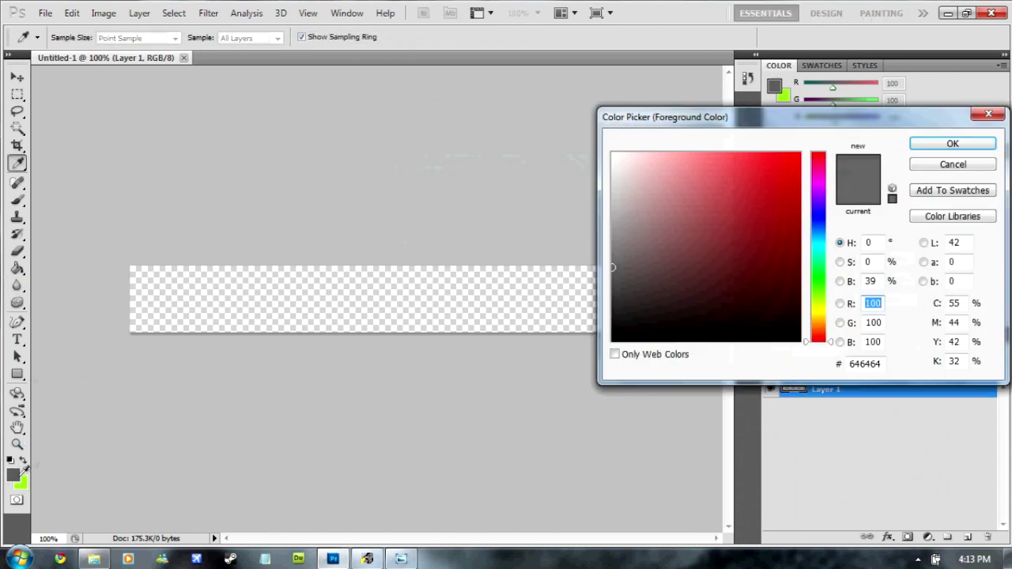
pyautogui.click(626, 179)
pyautogui.moveTo(626, 179); pyautogui.dragTo(447, 60)
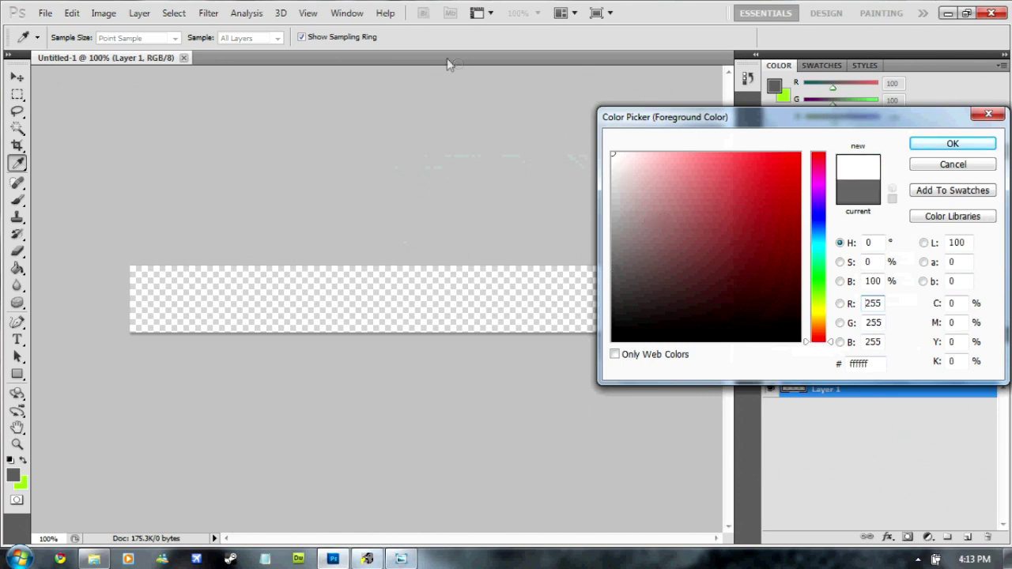
pyautogui.click(953, 144)
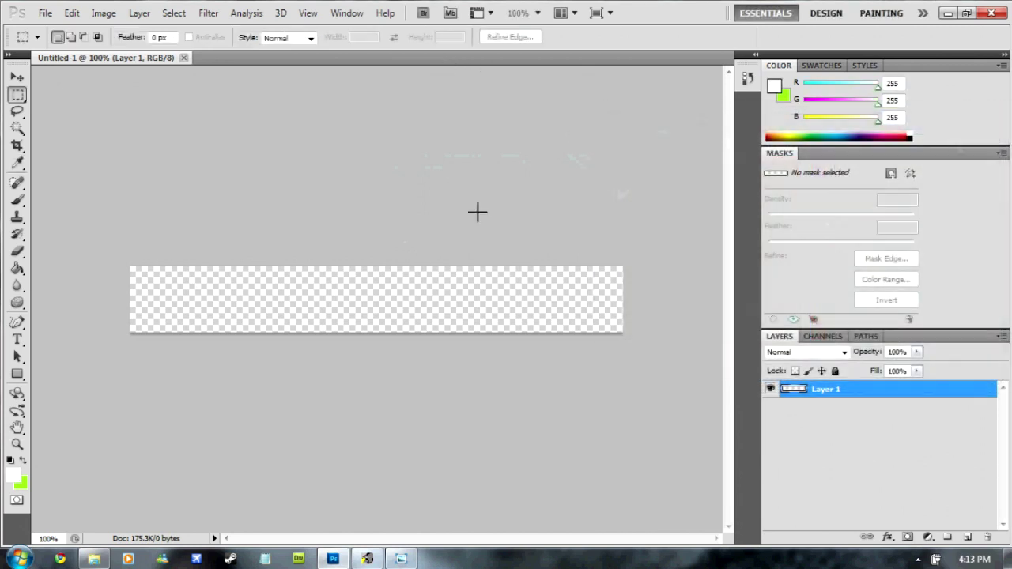
# Fill Layer 1 with white using the Paint Bucket tool
pyautogui.click(16, 271)
pyautogui.click(81, 269)
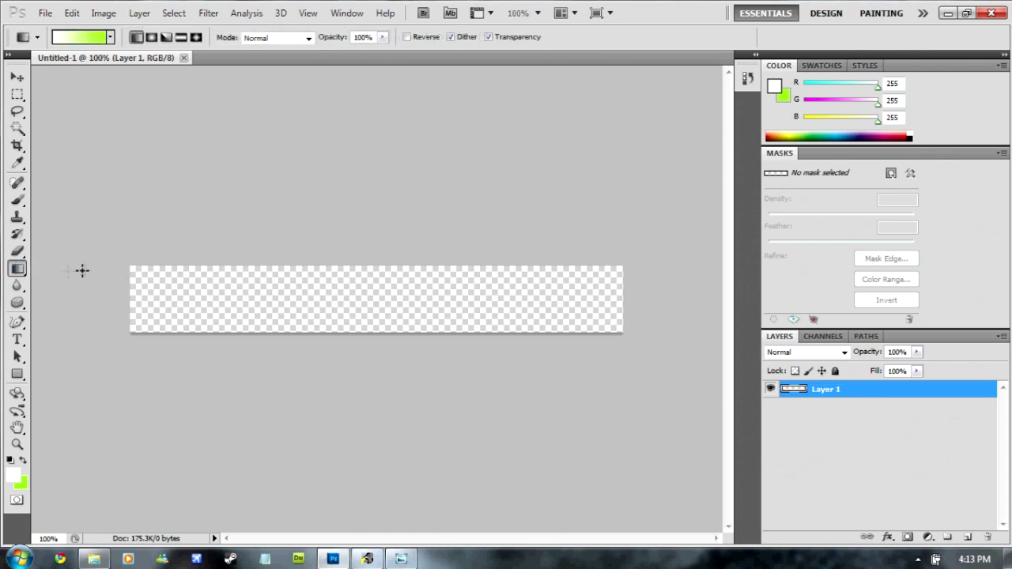
pyautogui.click(19, 273)
pyautogui.click(73, 282)
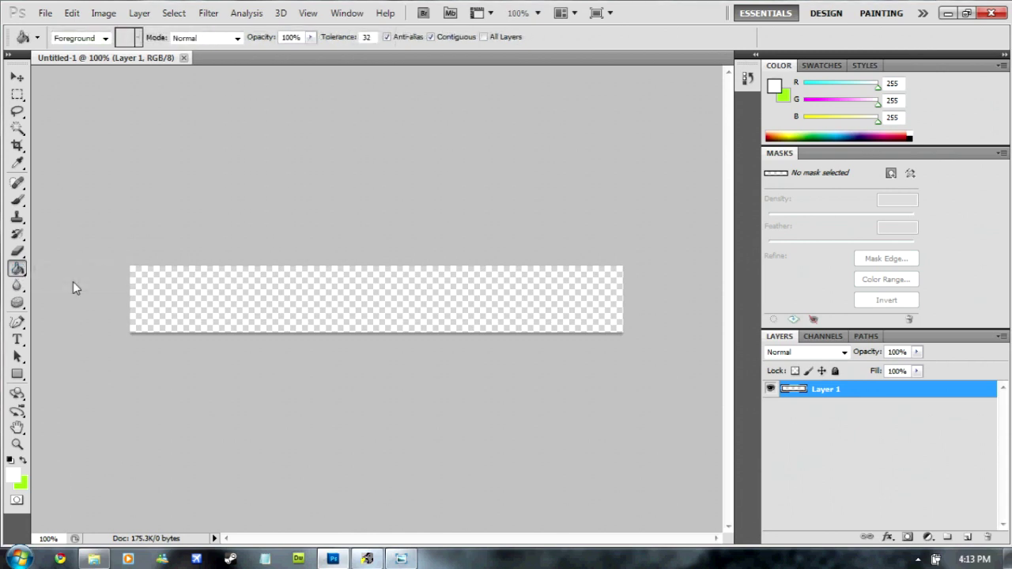
pyautogui.click(207, 290)
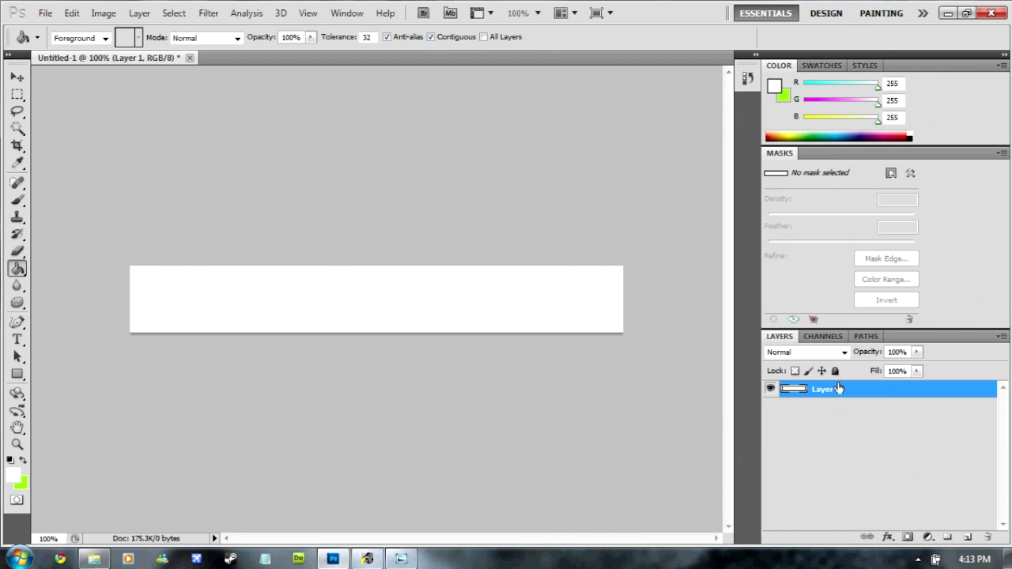
# Add a new layer and start a text line in Honest John's at 12 pt
pyautogui.click(966, 538)
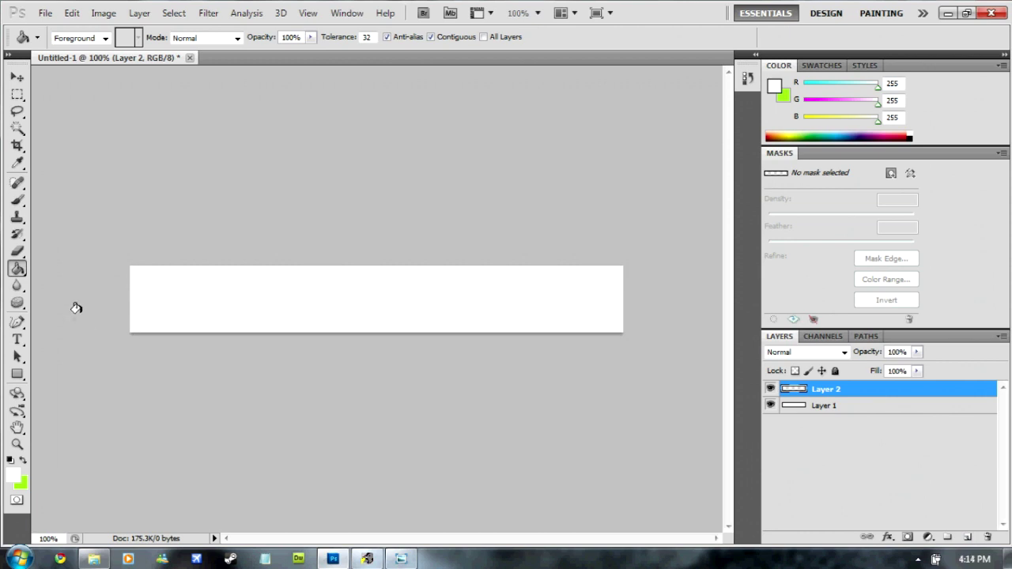
pyautogui.click(17, 340)
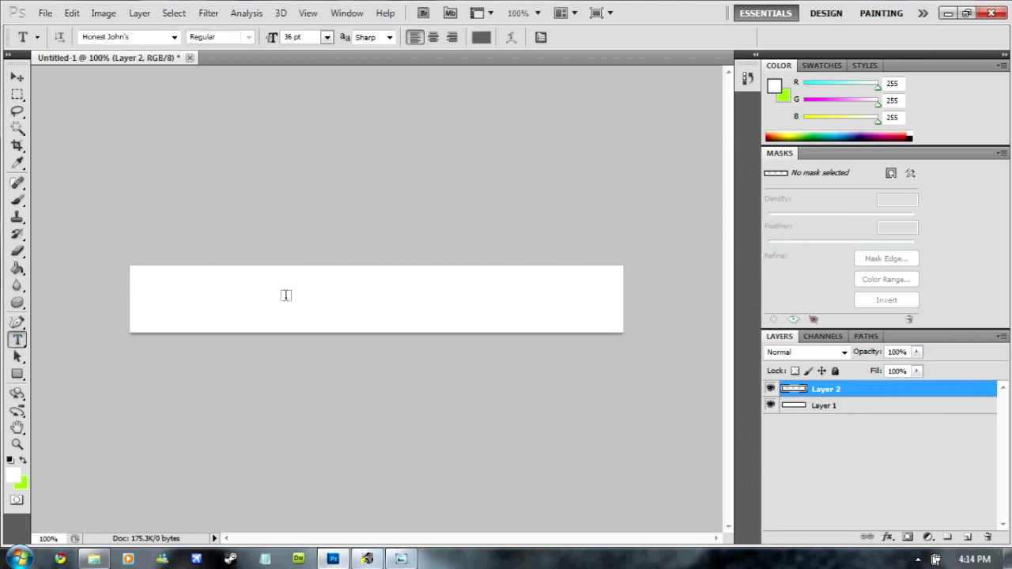
pyautogui.click(255, 301)
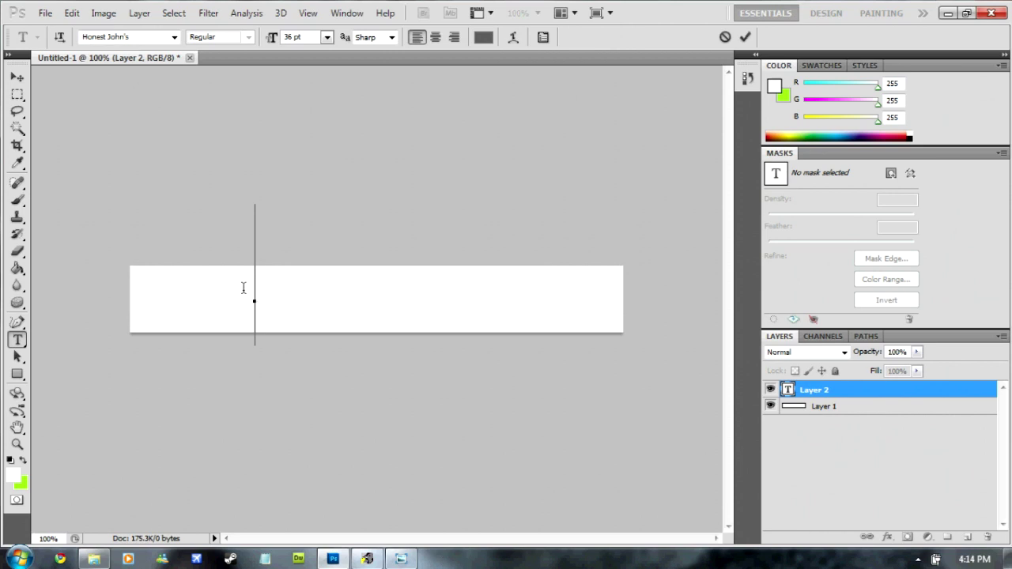
pyautogui.click(327, 37)
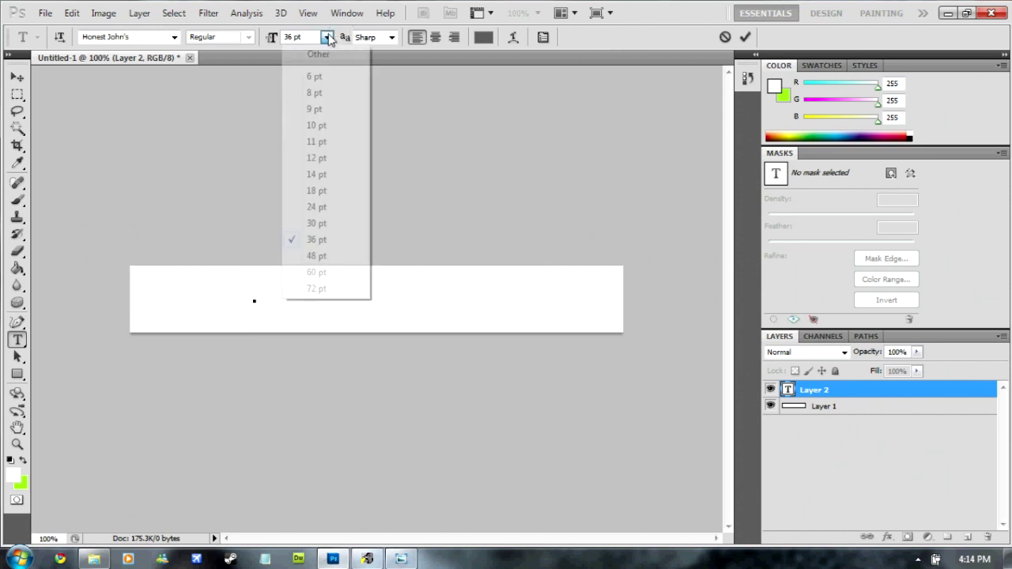
pyautogui.click(324, 158)
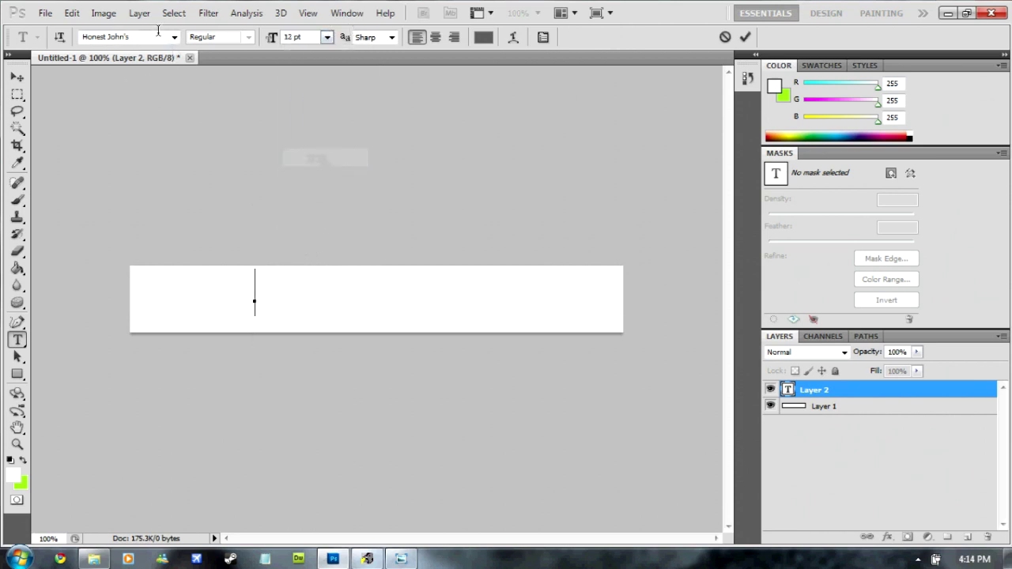
pyautogui.click(174, 37)
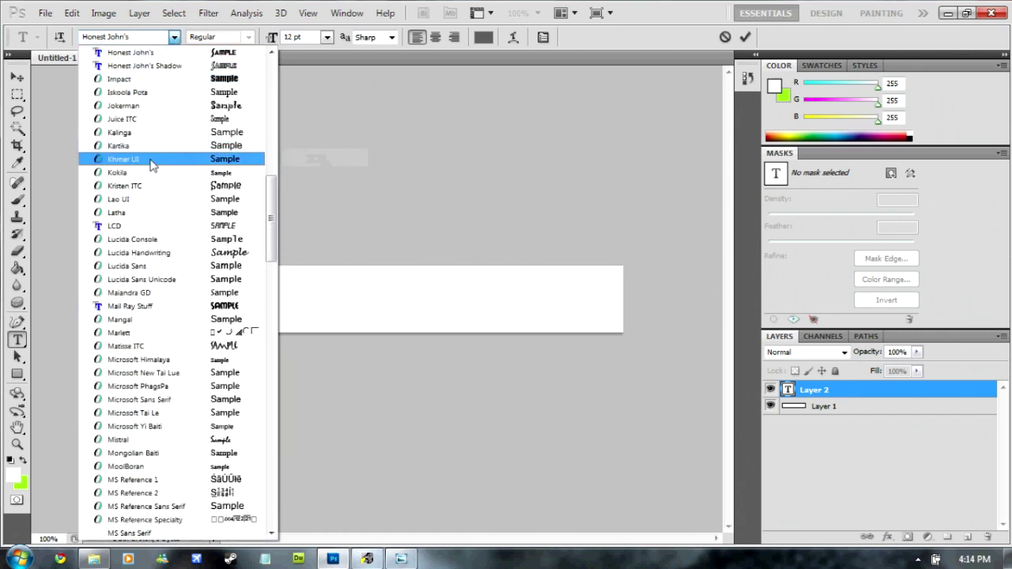
pyautogui.press('Escape')
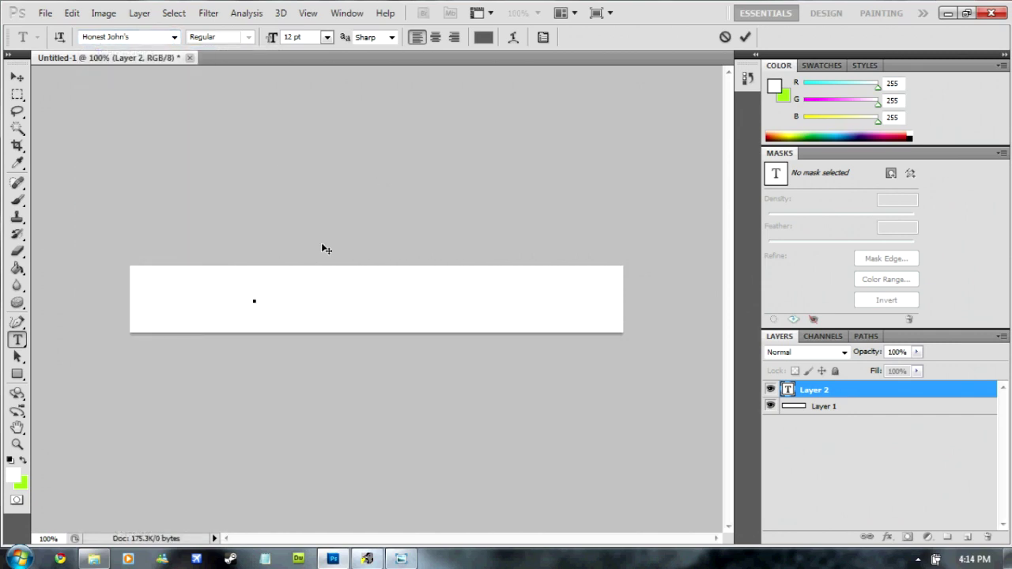
# Type 'LucasTipsAndTricks', nudge it left, then marquee-select the whole banner canvas
pyautogui.write('Lu')
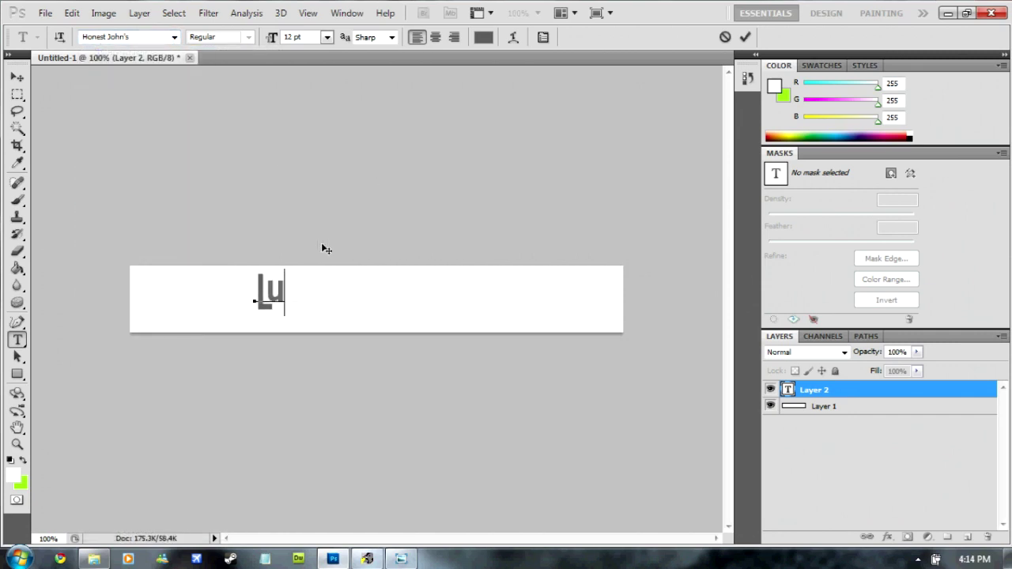
pyautogui.write('casTi')
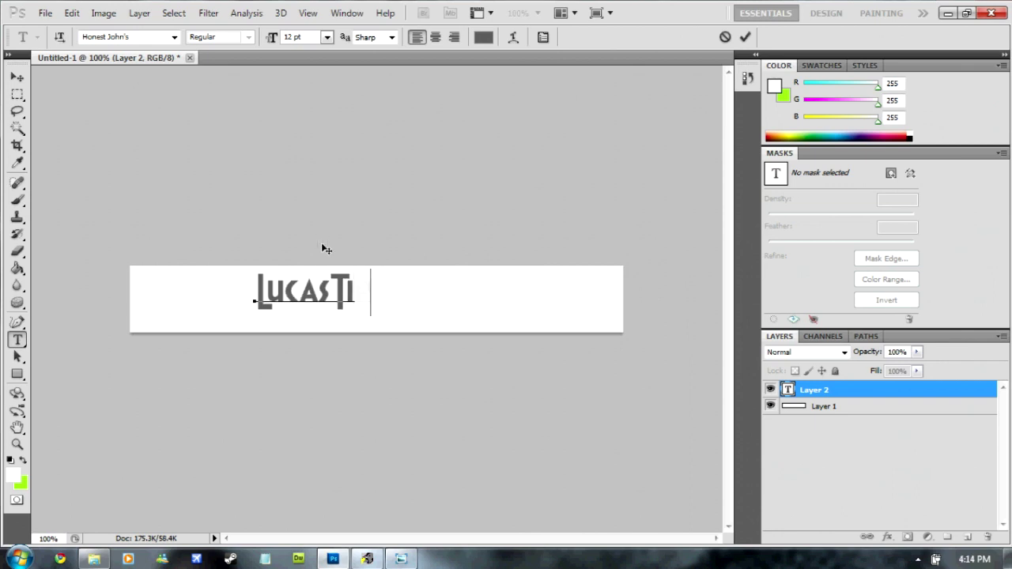
pyautogui.write('psAndTricks')
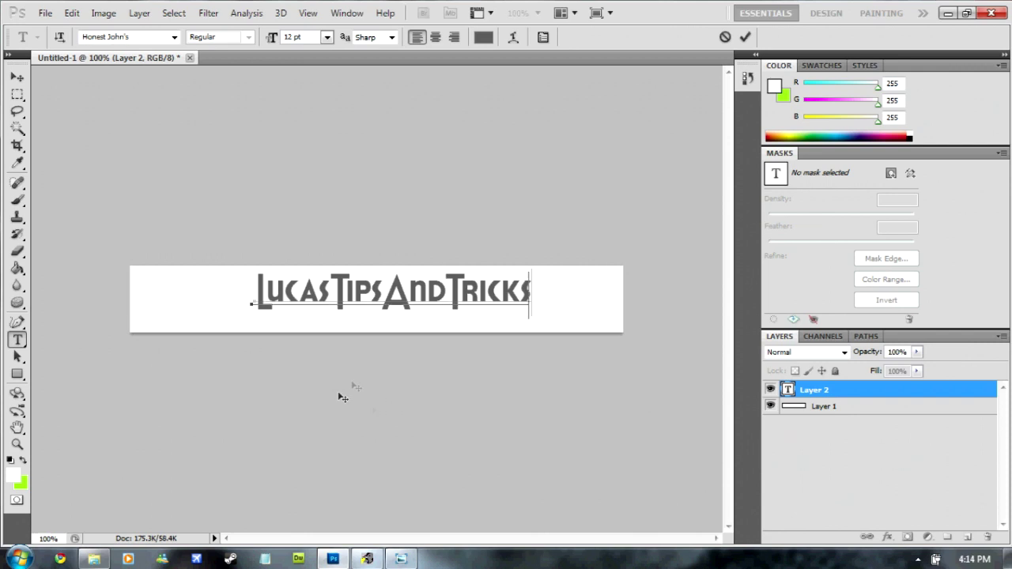
pyautogui.moveTo(345, 396)
pyautogui.mouseDown()
pyautogui.moveTo(287, 384)
pyautogui.moveTo(326, 392)
pyautogui.mouseUp()
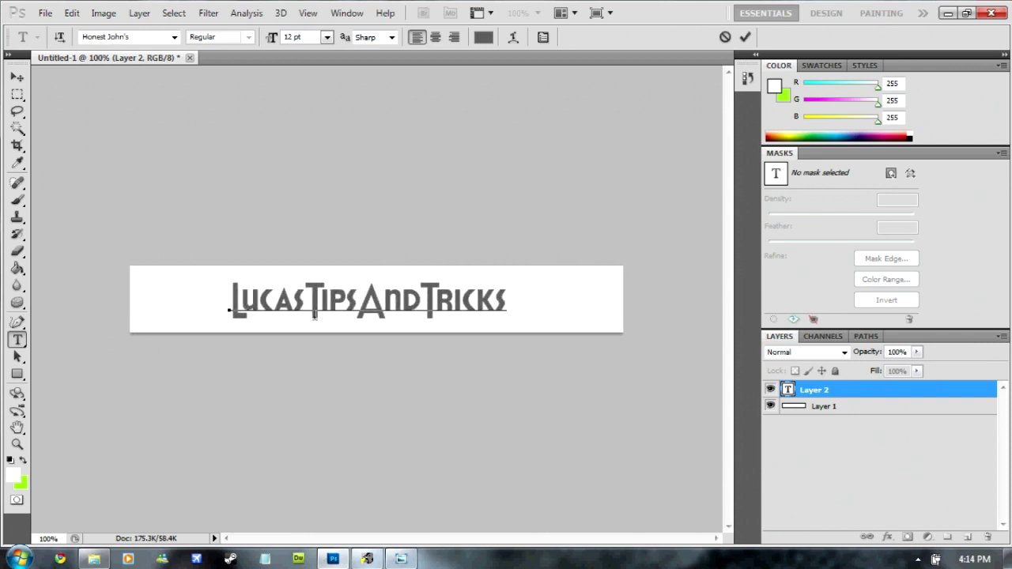
pyautogui.moveTo(18, 94); pyautogui.dragTo(40, 98)
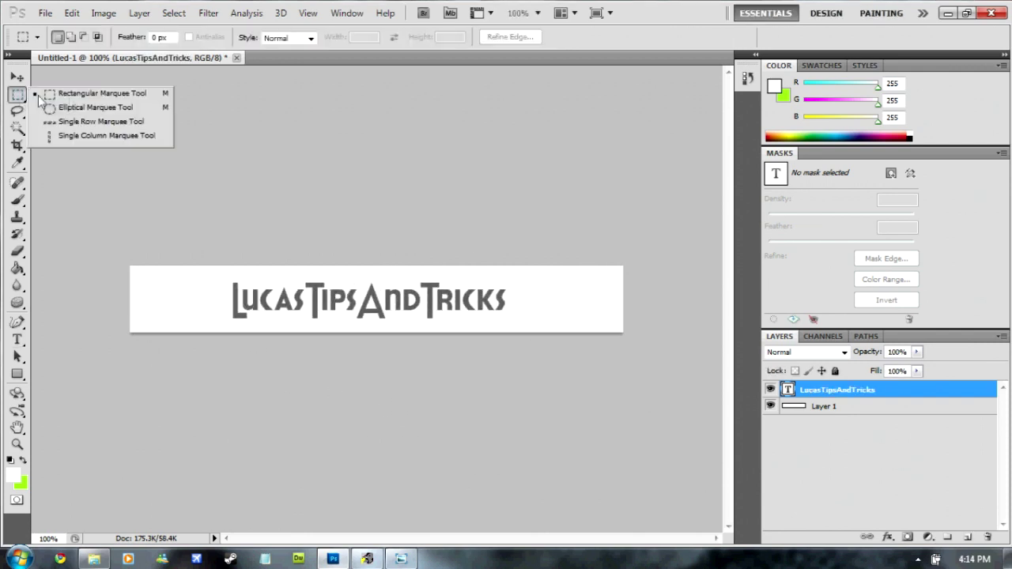
pyautogui.click(82, 95)
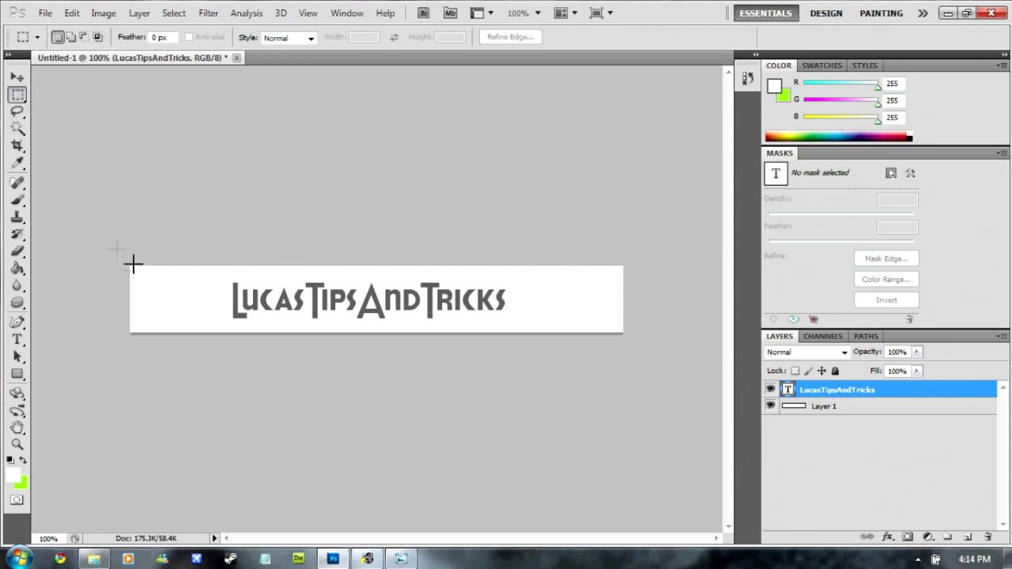
pyautogui.moveTo(132, 265); pyautogui.dragTo(644, 499)
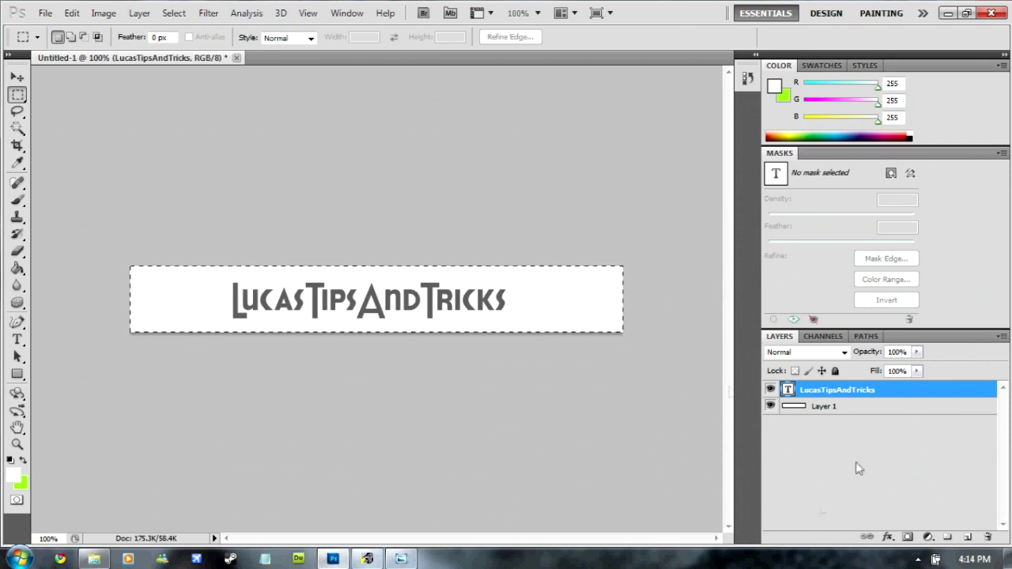
# Align the LucasTipsAndTricks text to vertical and horizontal centres, then clear the selection
pyautogui.click(17, 76)
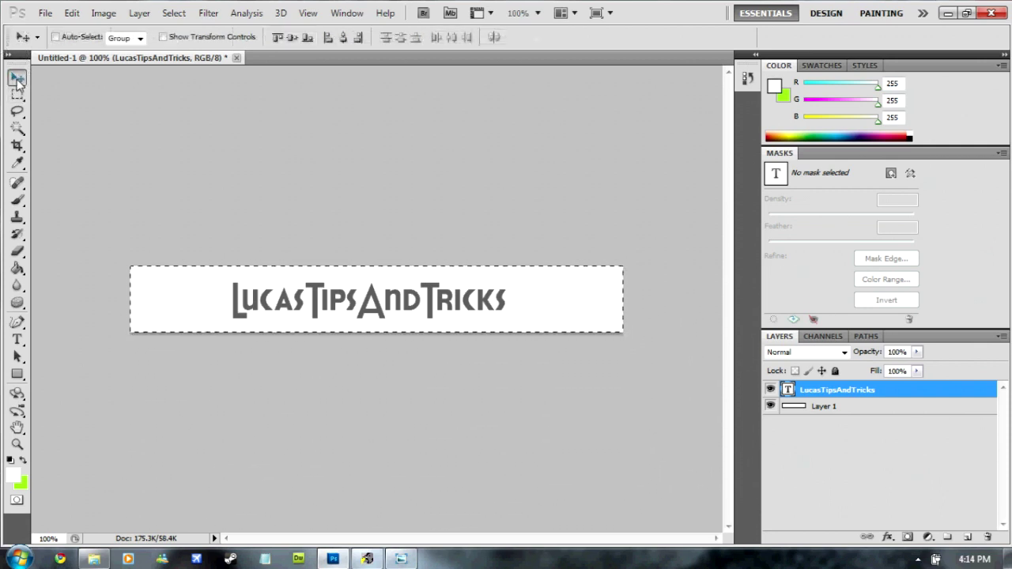
pyautogui.click(292, 40)
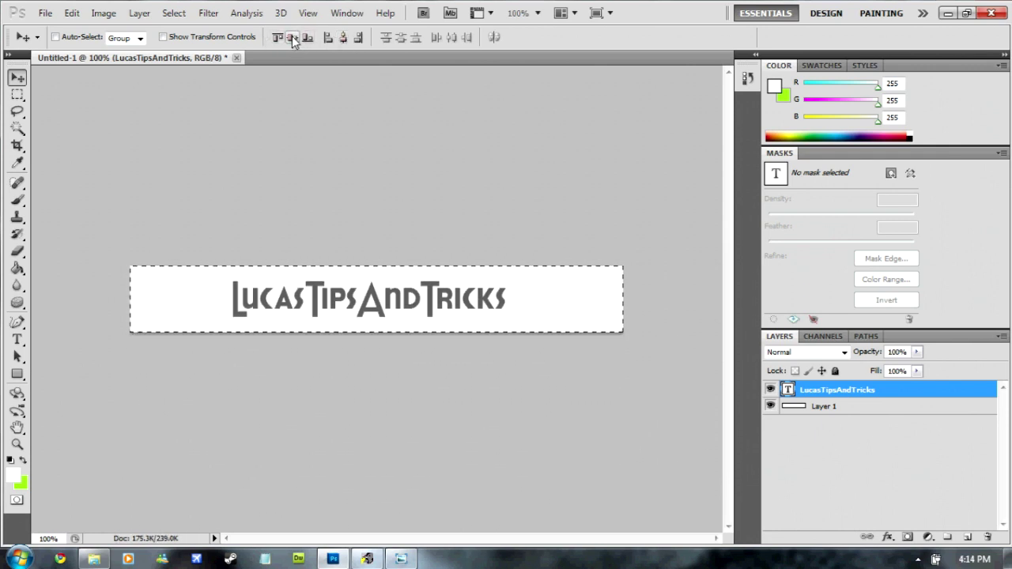
pyautogui.click(343, 39)
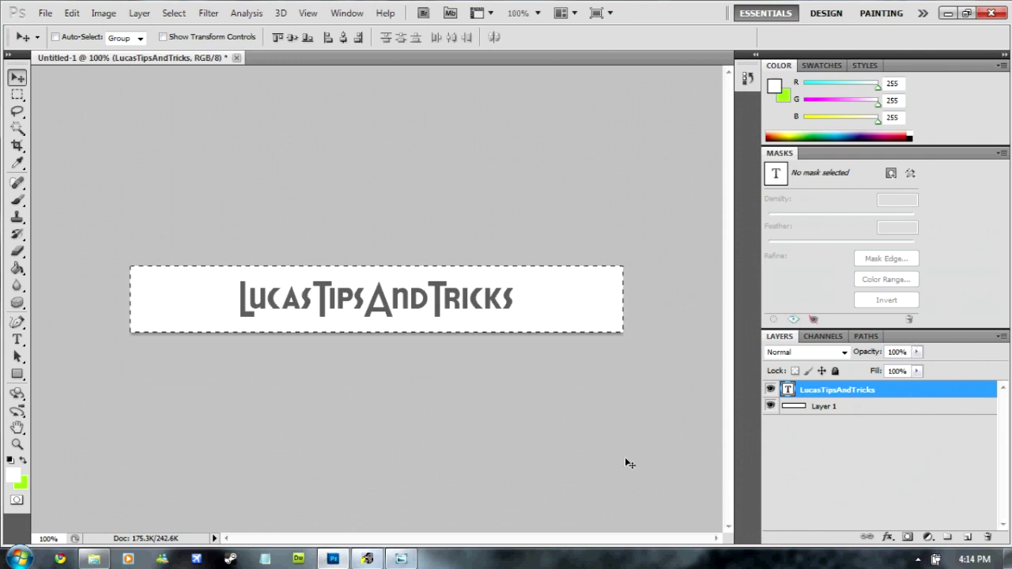
pyautogui.click(17, 94)
pyautogui.click(425, 137)
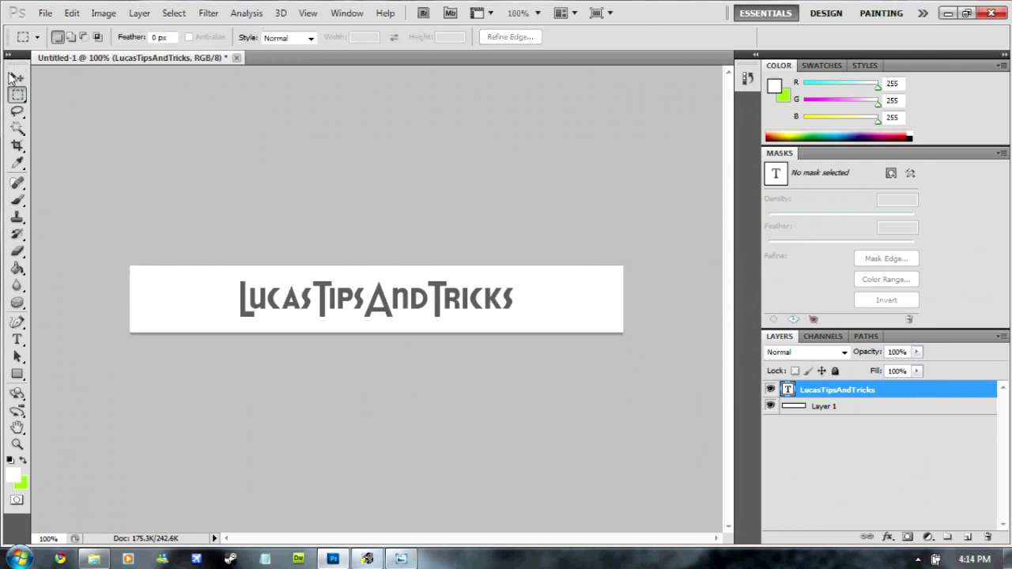
# Open the text layer's Layer Style and enable Drop Shadow, Outer Glow and Gradient Overlay
pyautogui.press('v')
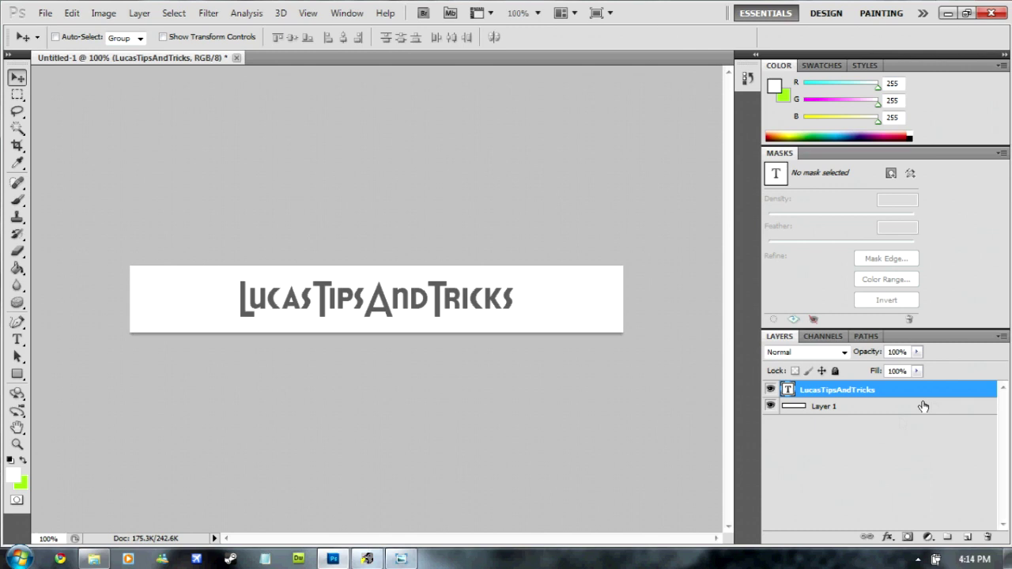
pyautogui.moveTo(922, 405); pyautogui.dragTo(825, 399)
pyautogui.doubleClick(973, 395)
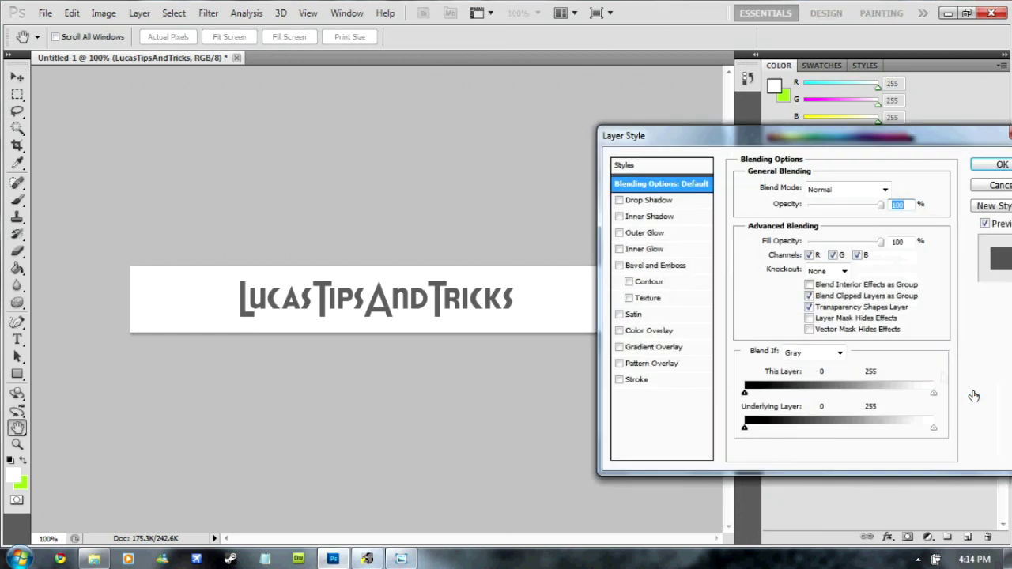
pyautogui.click(654, 204)
pyautogui.click(650, 236)
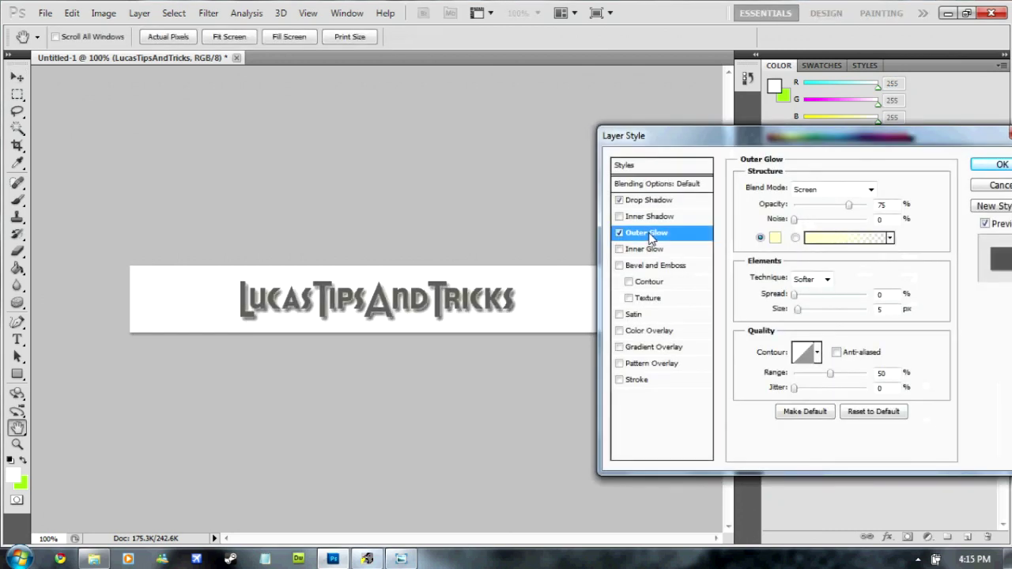
pyautogui.click(651, 348)
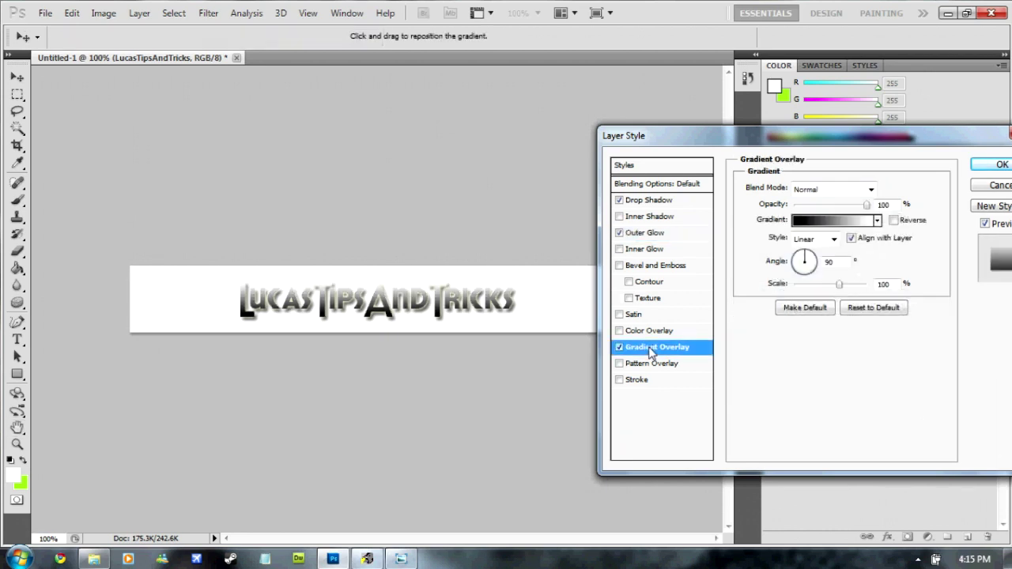
# Make the outer glow white at 100% opacity and raise the drop shadow opacity to 100%
pyautogui.click(653, 235)
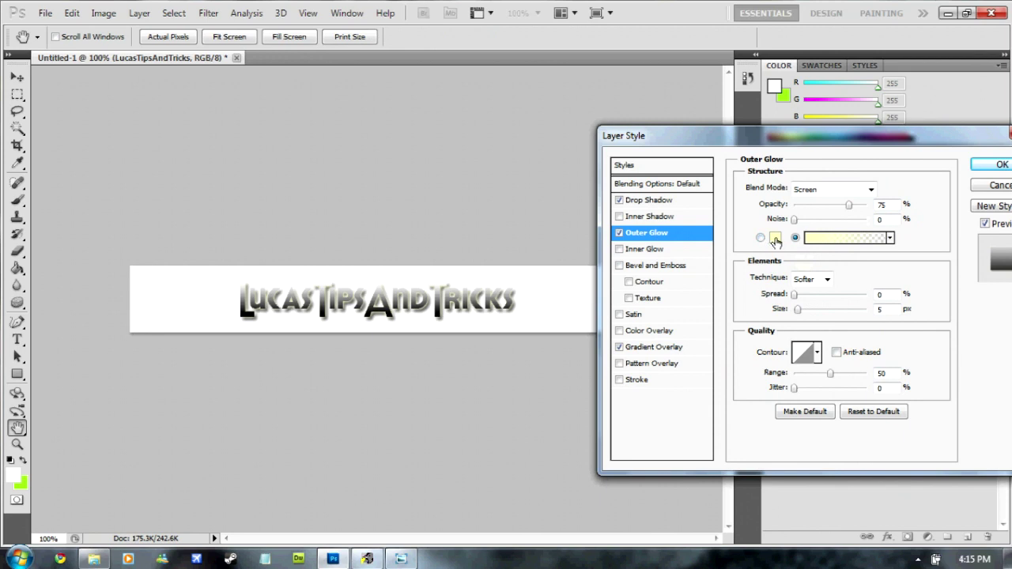
pyautogui.click(776, 239)
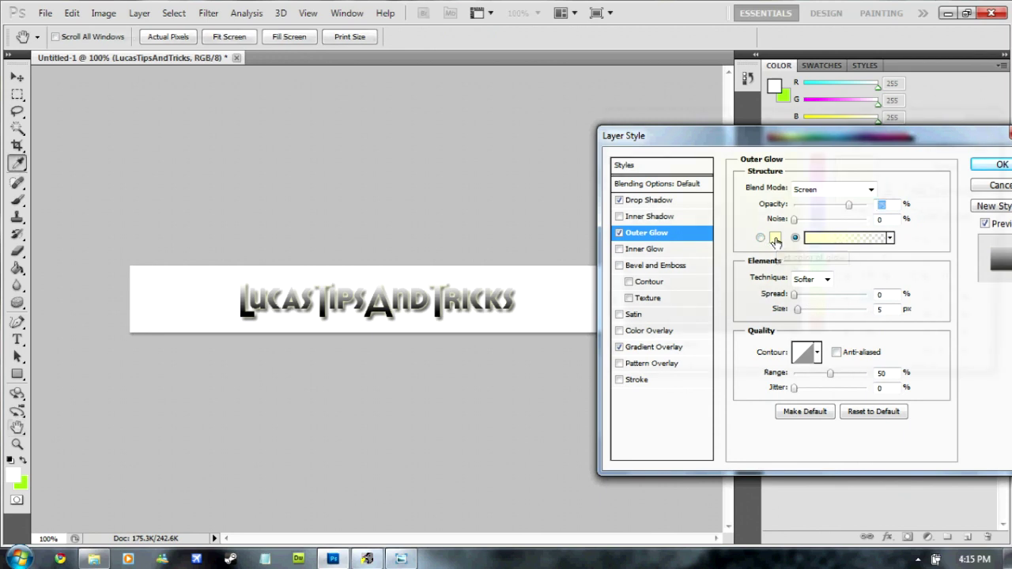
pyautogui.click(942, 146)
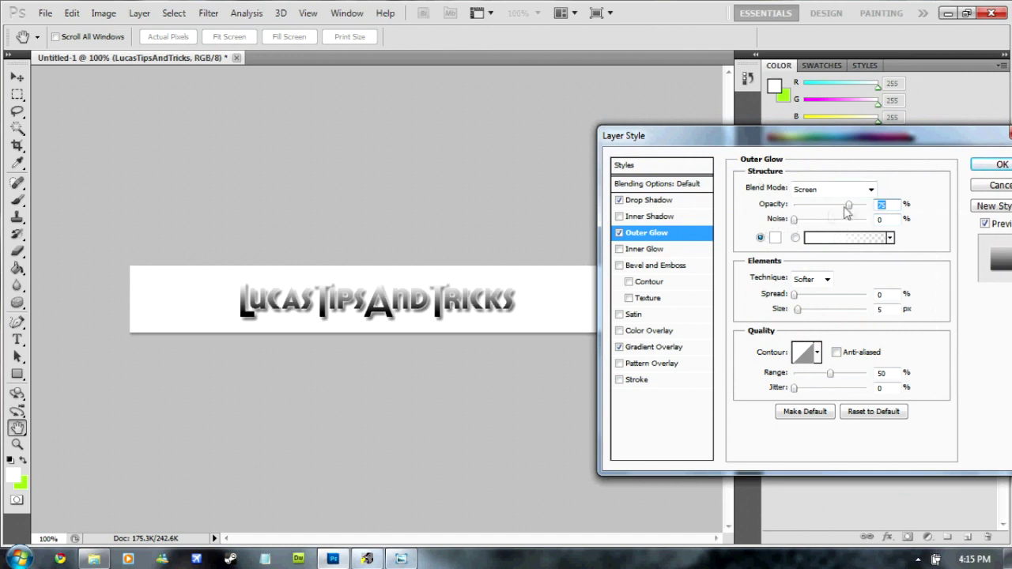
pyautogui.moveTo(849, 205); pyautogui.dragTo(867, 205)
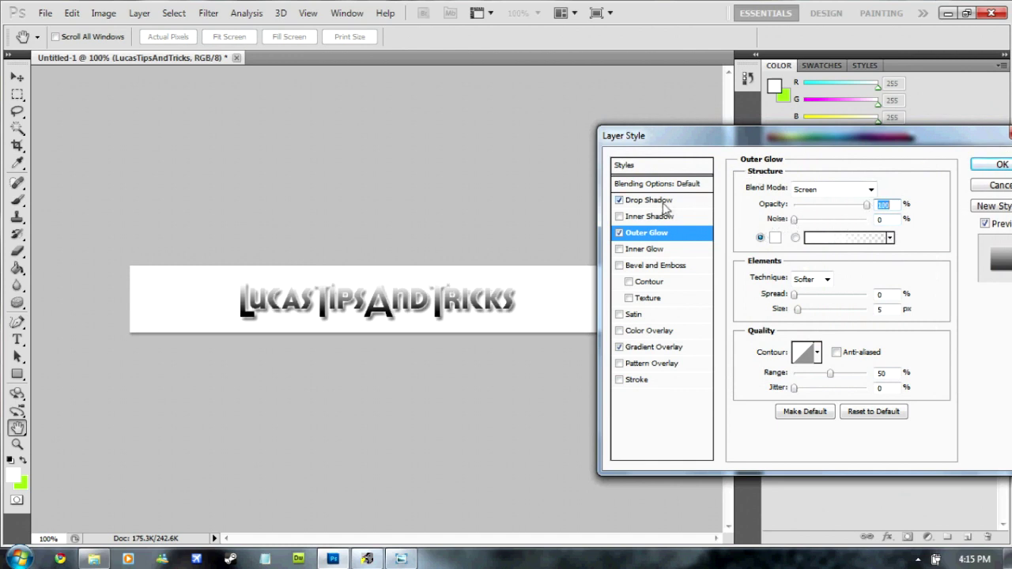
pyautogui.click(670, 204)
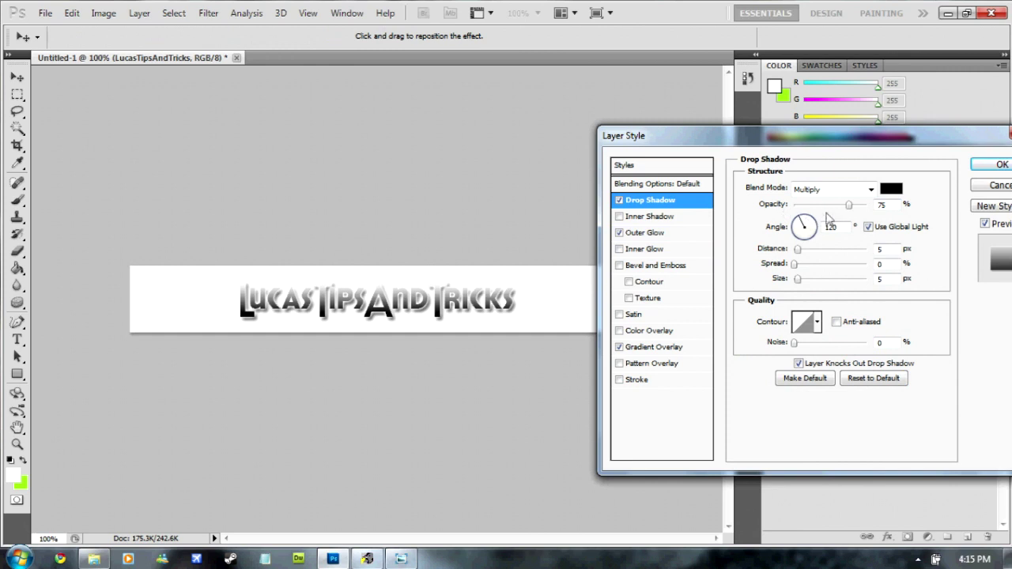
pyautogui.moveTo(847, 206); pyautogui.dragTo(868, 206)
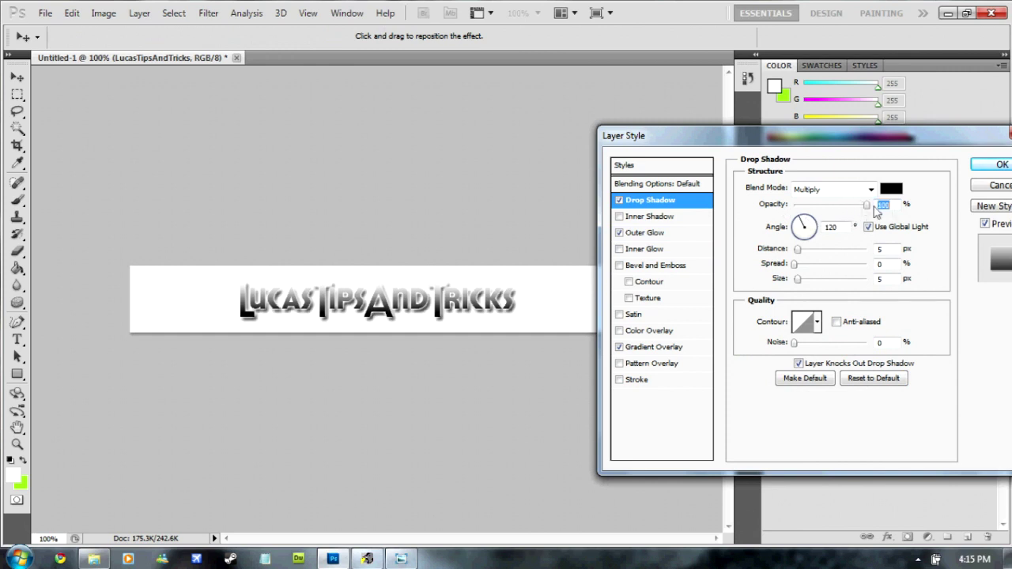
# Change the gradient overlay's start stop to grey for a grey-to-white gradient and apply the styles
pyautogui.click(647, 353)
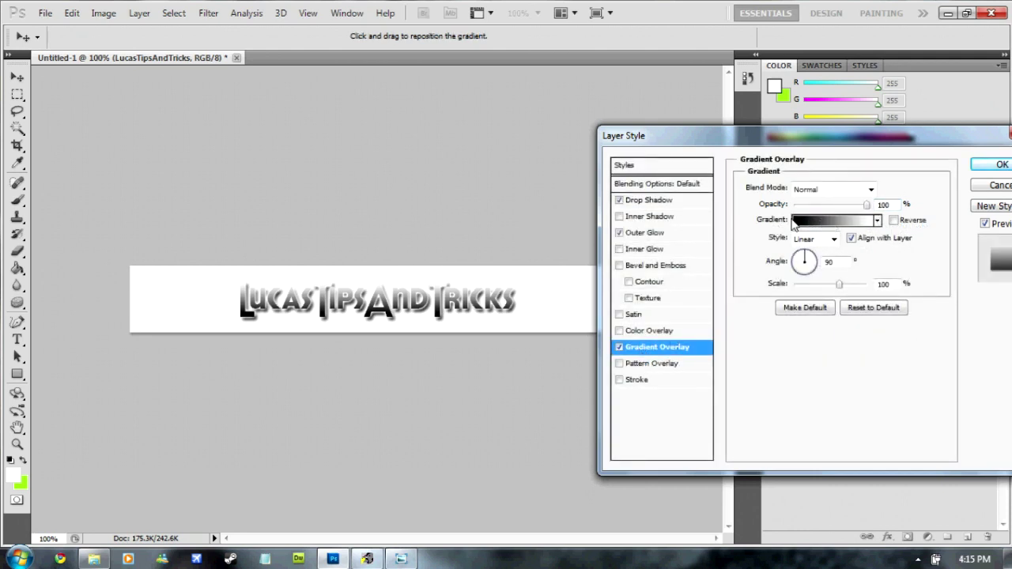
pyautogui.click(820, 223)
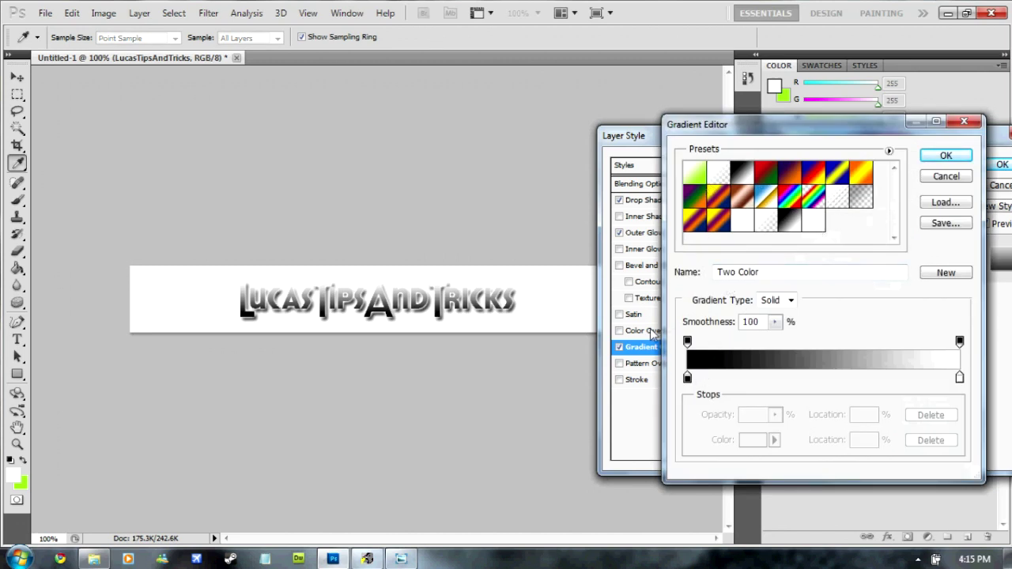
pyautogui.click(687, 378)
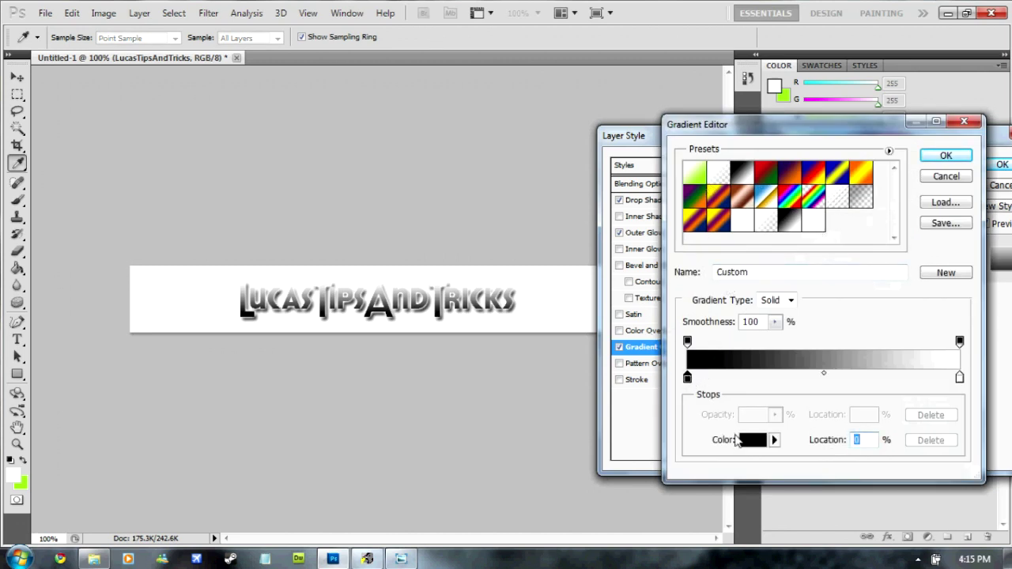
pyautogui.click(742, 445)
pyautogui.moveTo(653, 274); pyautogui.dragTo(592, 219)
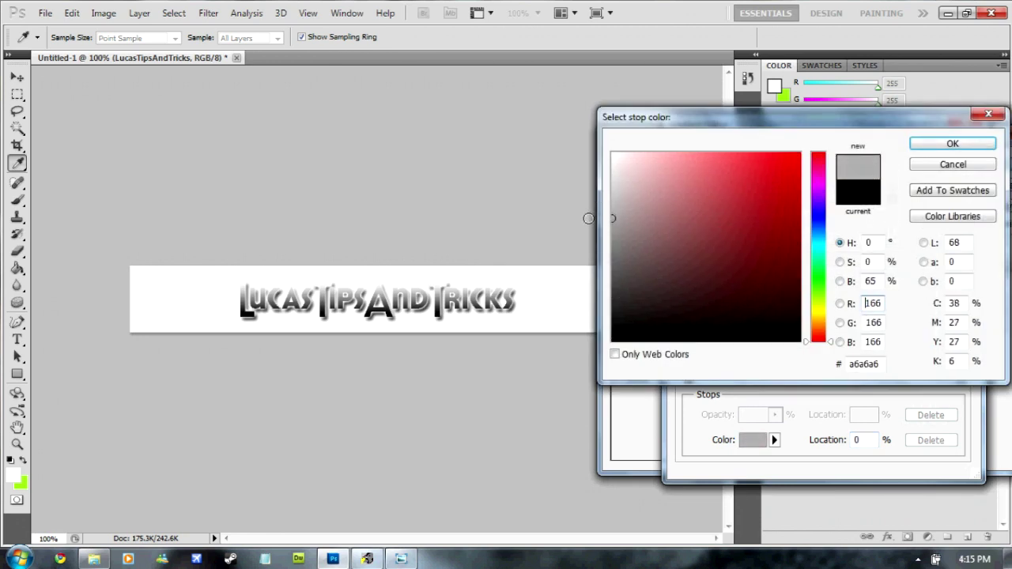
pyautogui.click(951, 143)
pyautogui.click(959, 378)
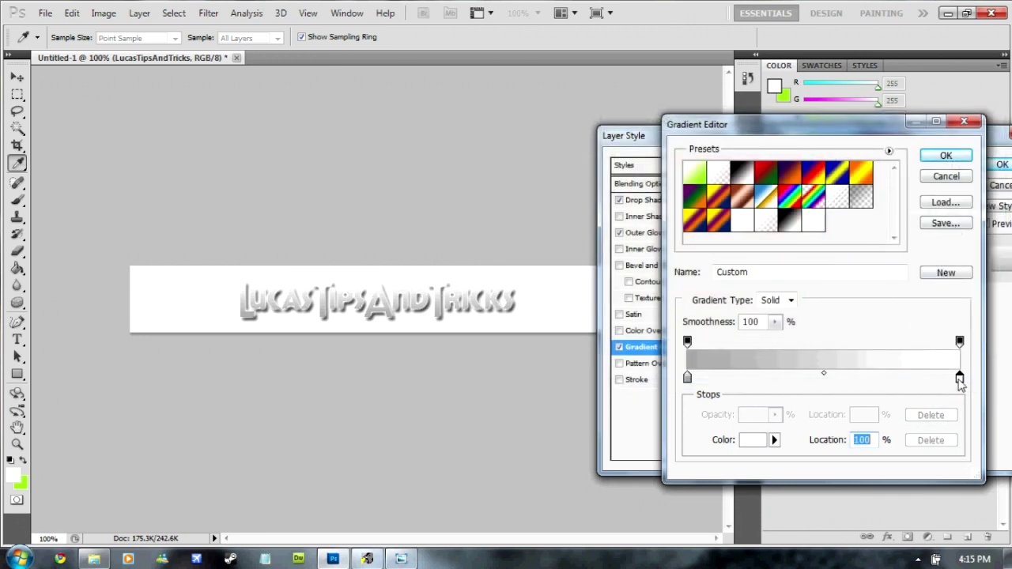
pyautogui.click(945, 156)
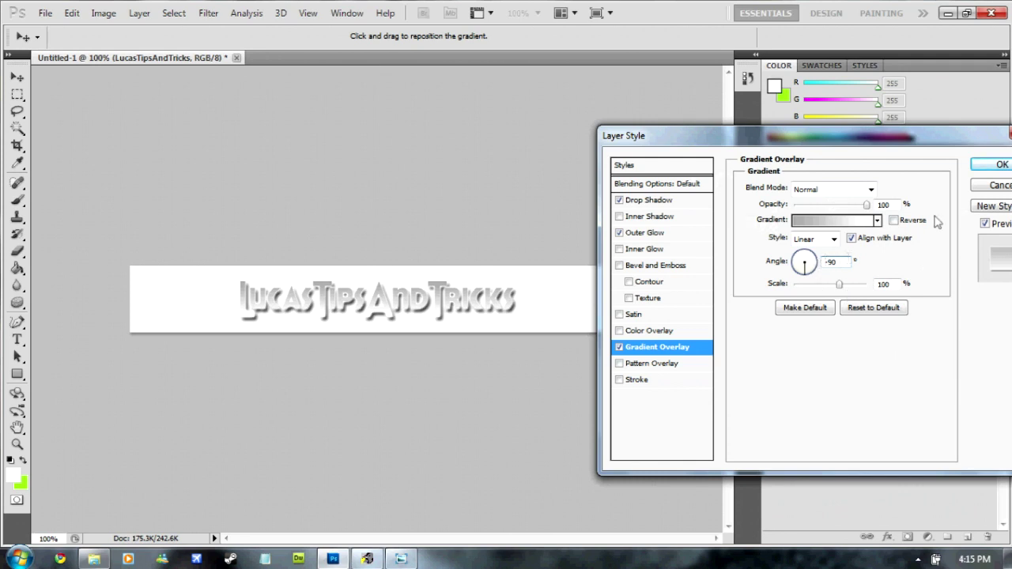
pyautogui.click(998, 164)
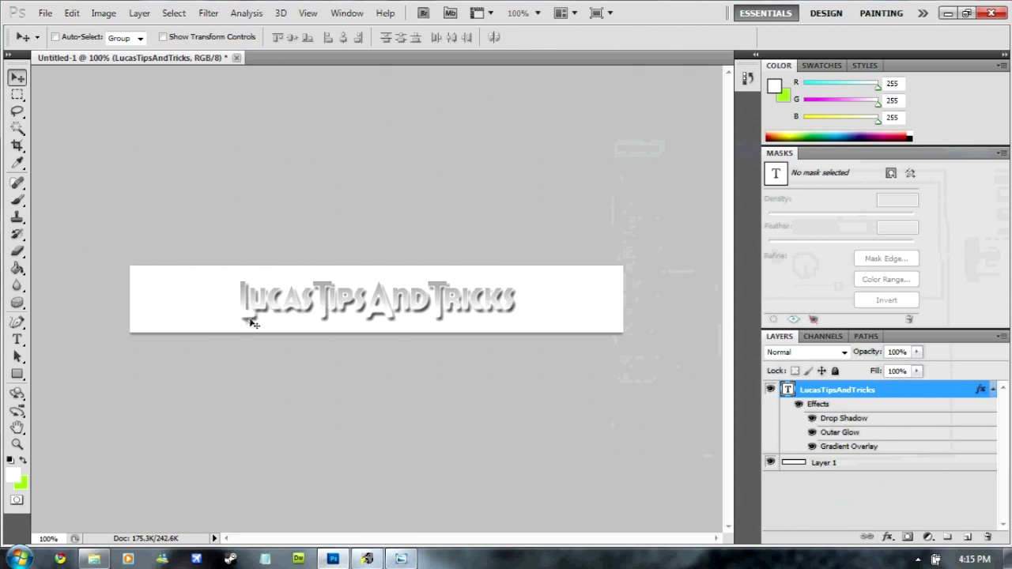
# Reopen the layer style and change the gradient overlay's end stop to light grey
pyautogui.doubleClick(955, 396)
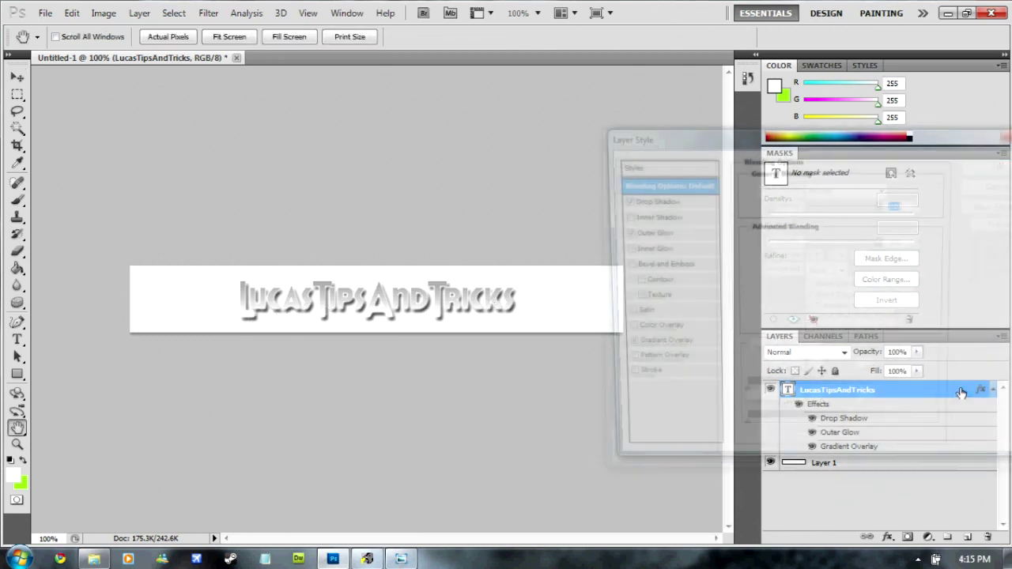
pyautogui.click(676, 350)
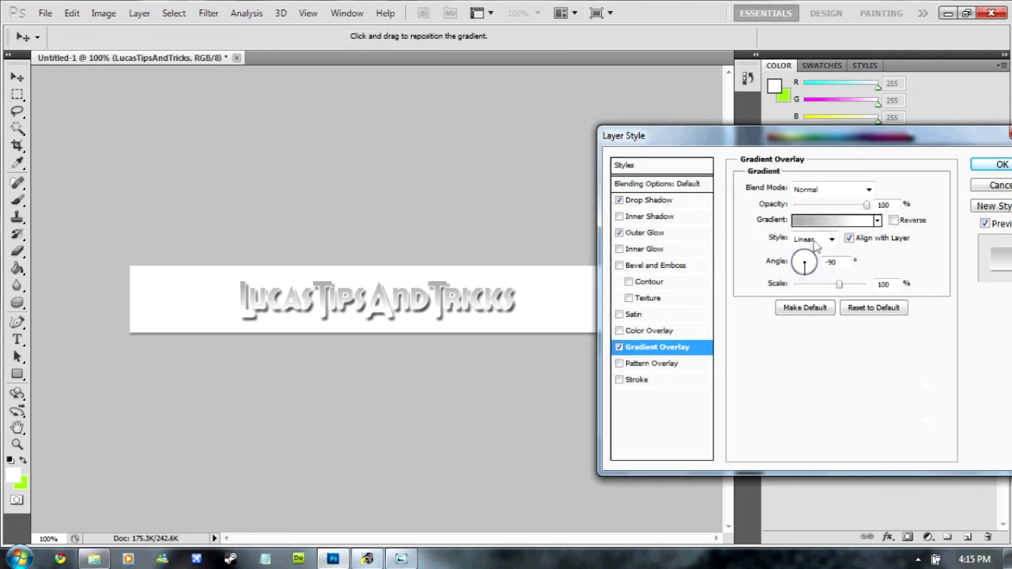
pyautogui.click(833, 224)
pyautogui.click(959, 378)
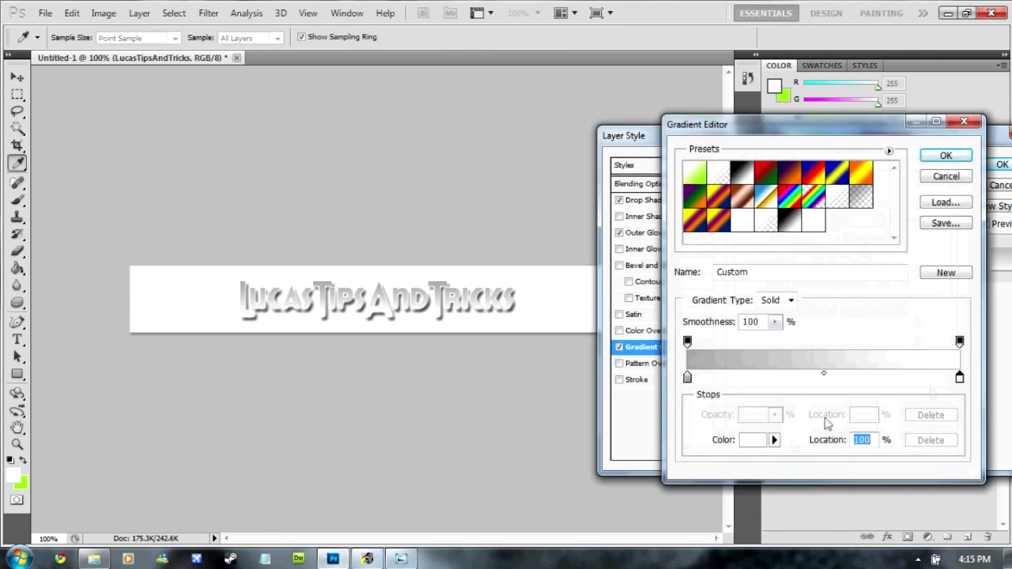
pyautogui.click(758, 443)
pyautogui.moveTo(660, 260); pyautogui.dragTo(564, 356)
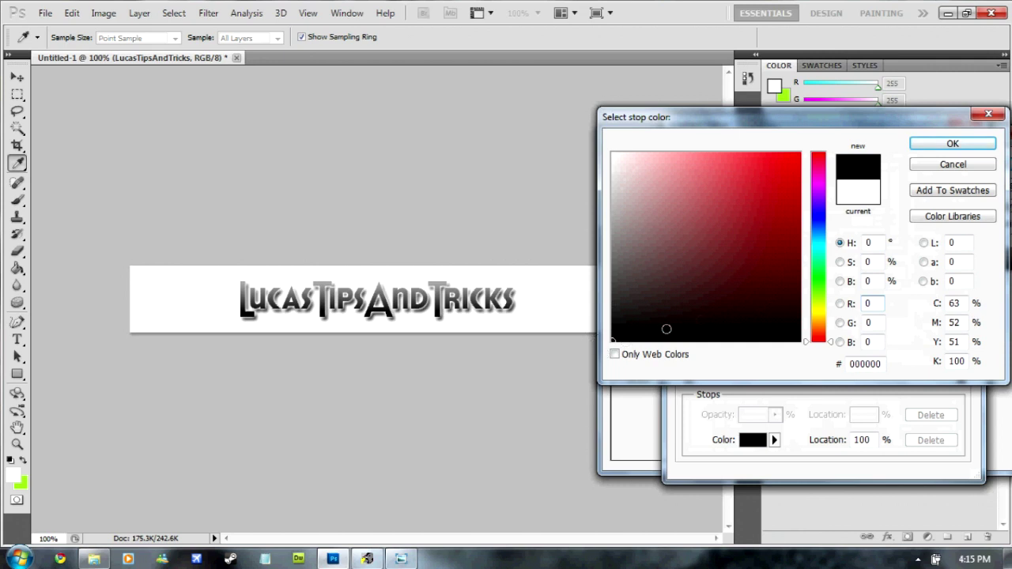
pyautogui.moveTo(700, 320); pyautogui.dragTo(558, 128)
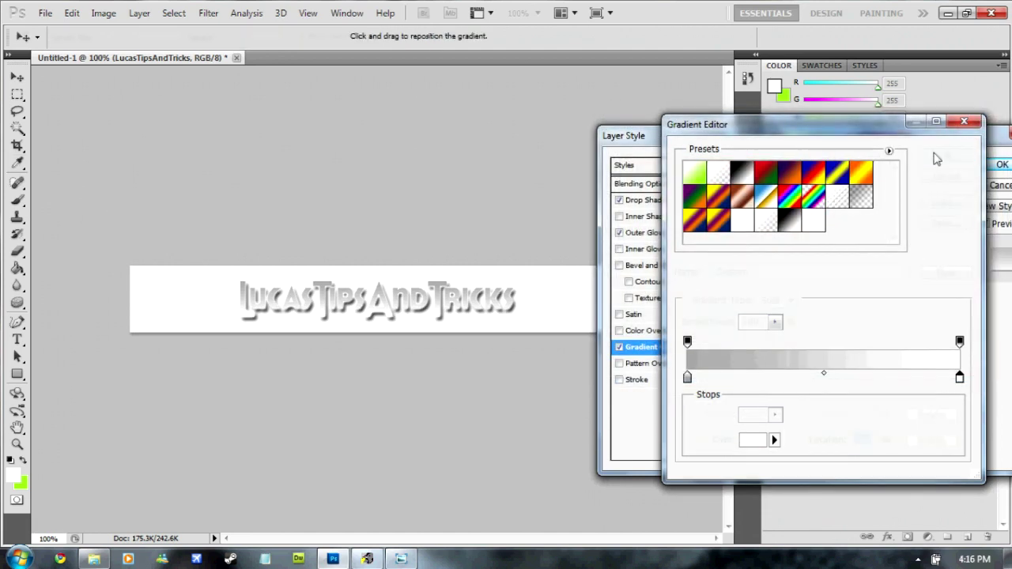
pyautogui.click(935, 156)
# Set the outer glow colour to black and apply the updated styles
pyautogui.click(644, 234)
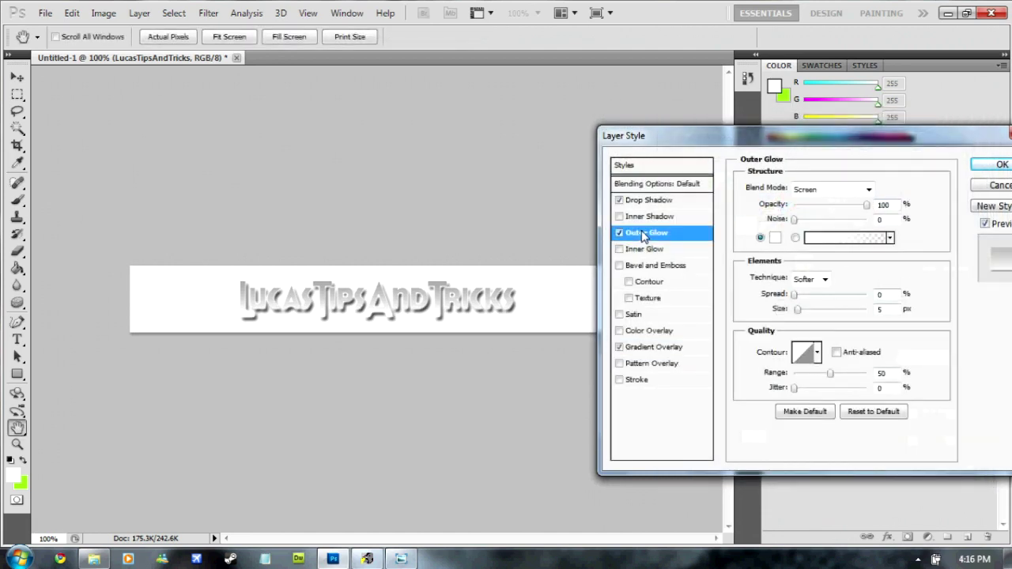
pyautogui.click(775, 237)
pyautogui.moveTo(730, 226); pyautogui.dragTo(602, 212)
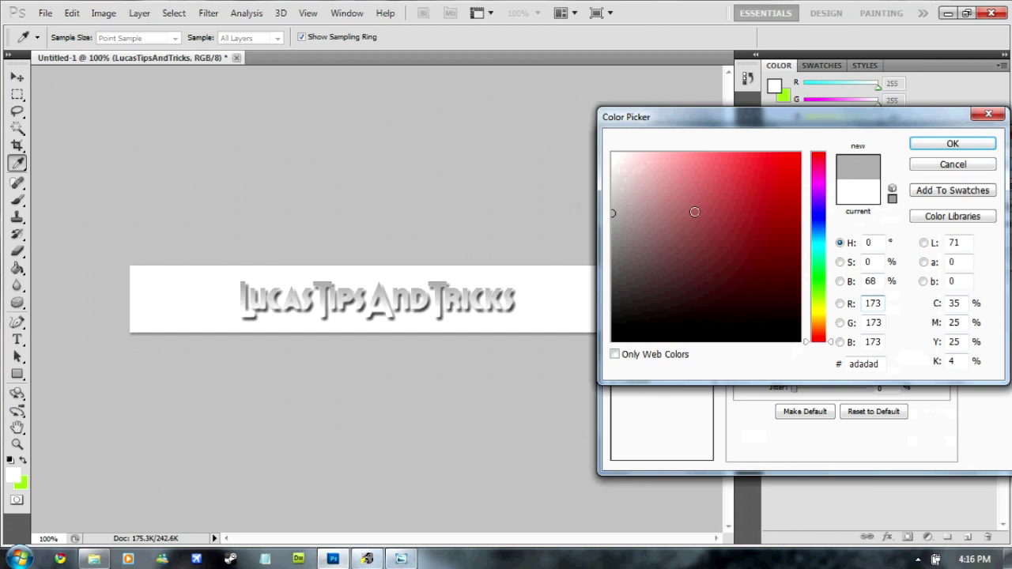
pyautogui.moveTo(672, 221); pyautogui.dragTo(522, 347)
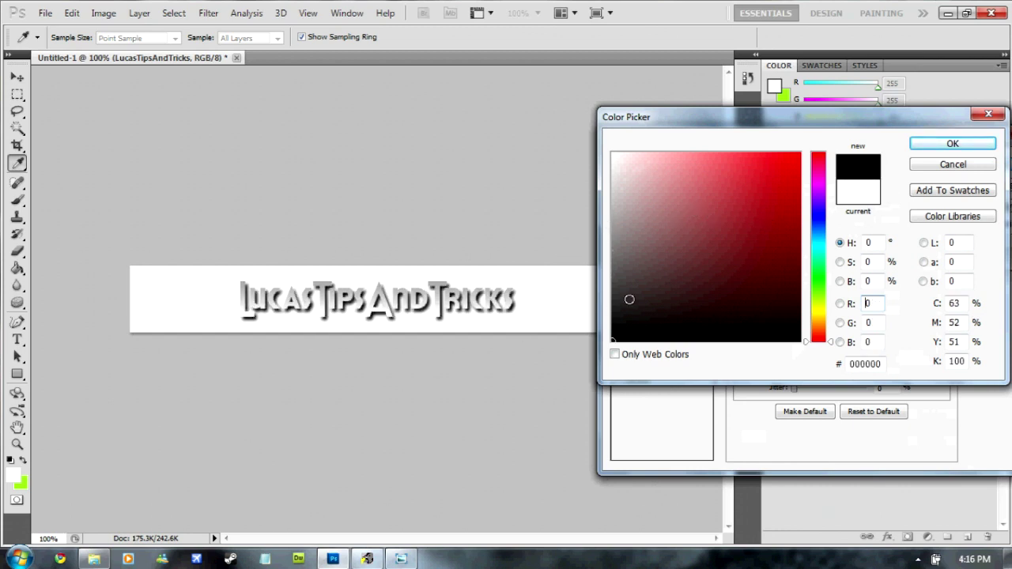
pyautogui.click(953, 144)
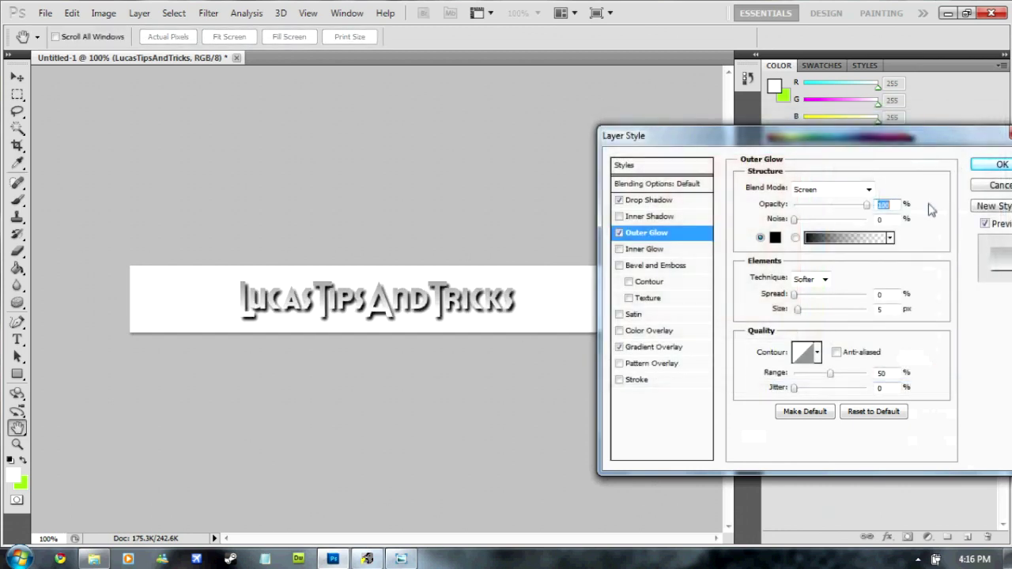
pyautogui.click(998, 166)
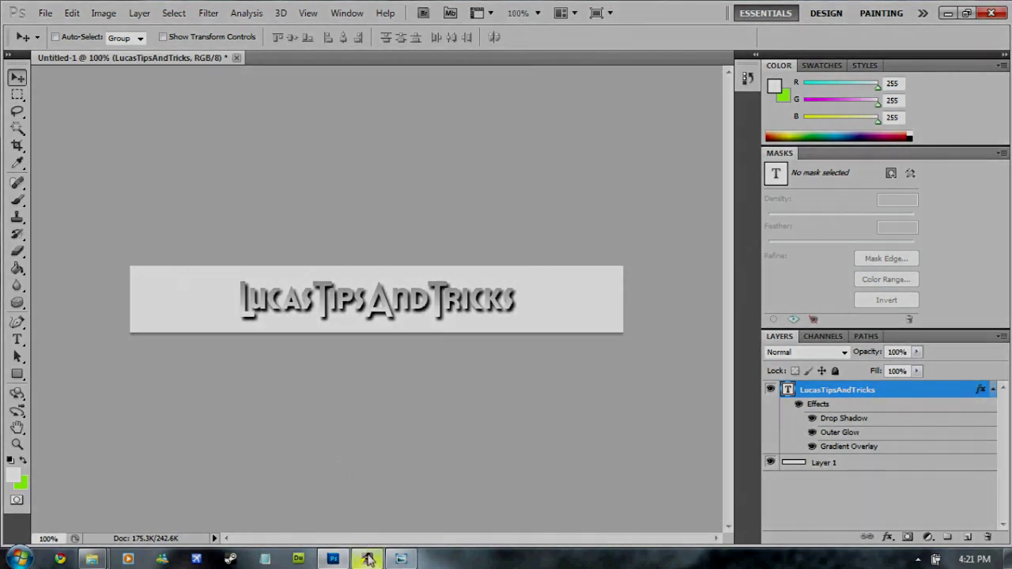
pyautogui.moveTo(367, 559)
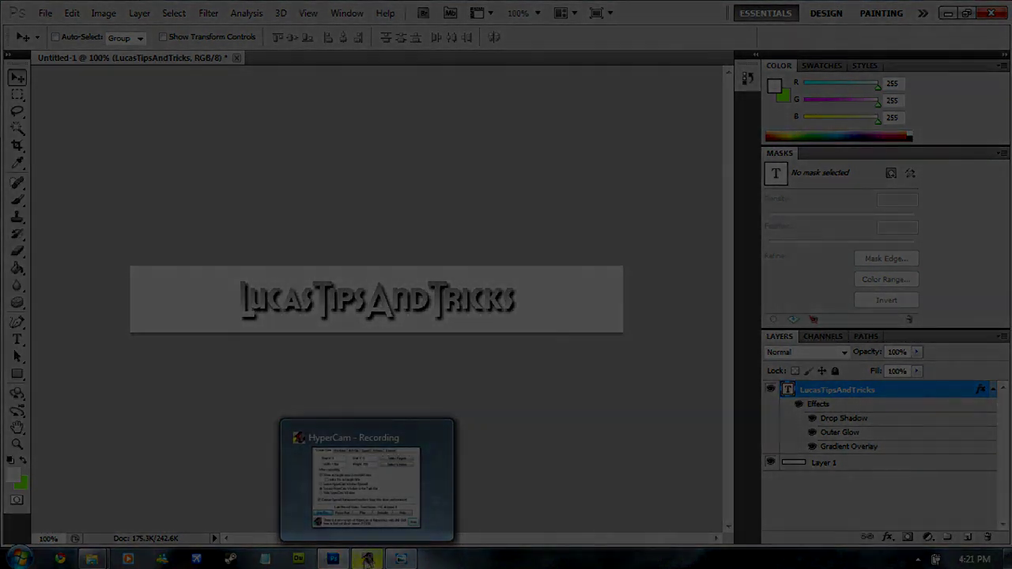